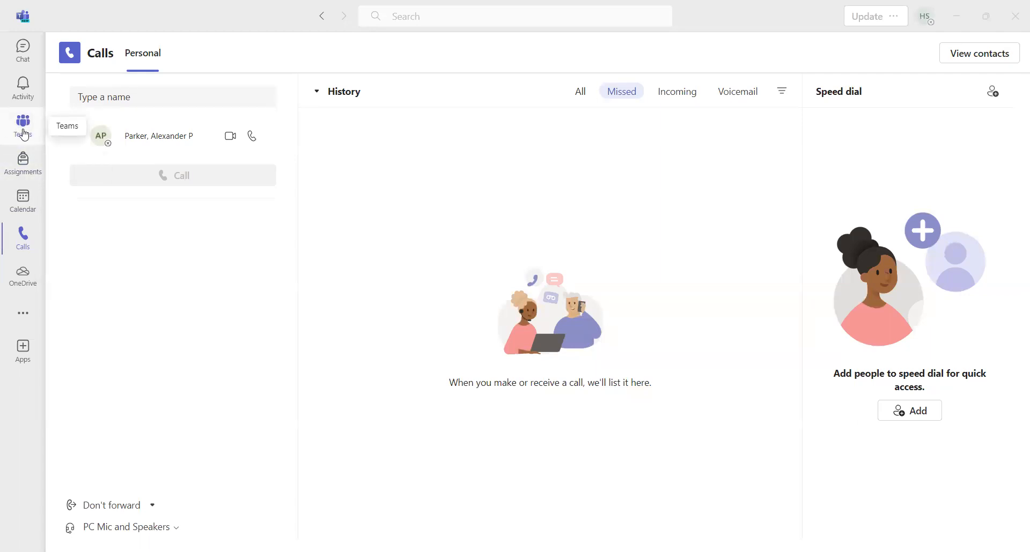
Go to the overview of all teams.
{"action": "left_click", "coordinate": [24, 134]}
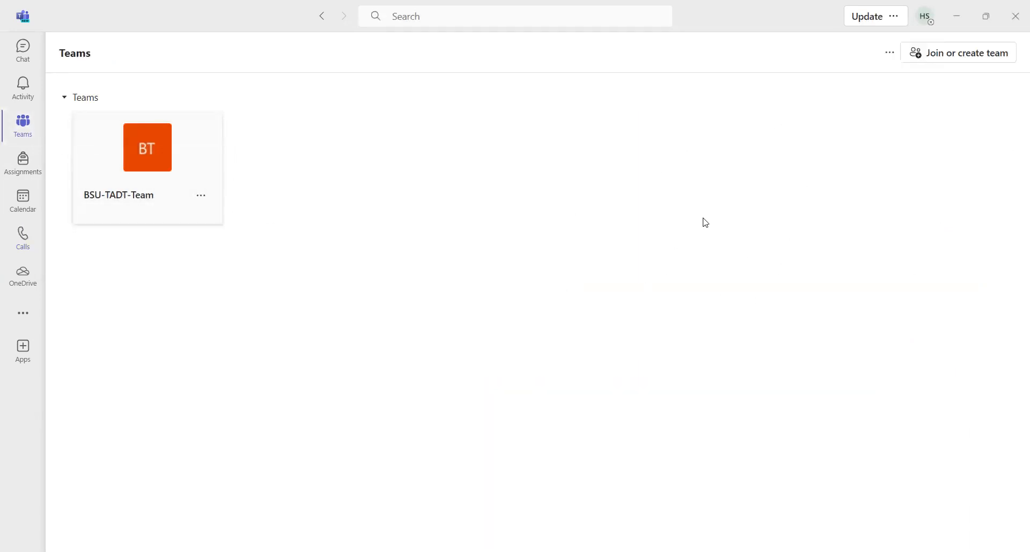
{"action": "left_click", "coordinate": [457, 17]}
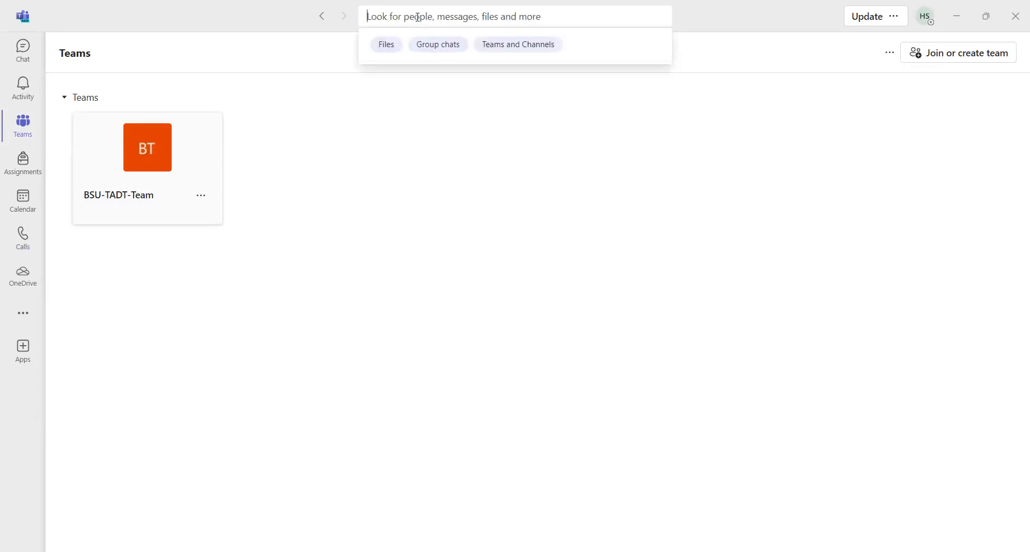
{"action": "left_click", "coordinate": [434, 158]}
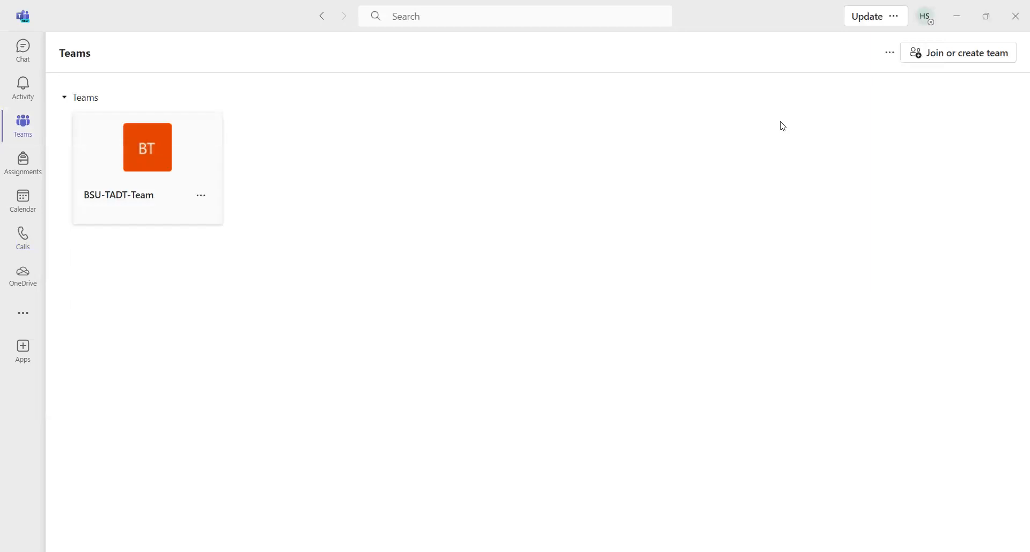
Look through the options for joining an existing team and return to the teams overview.
{"action": "left_click", "coordinate": [969, 53]}
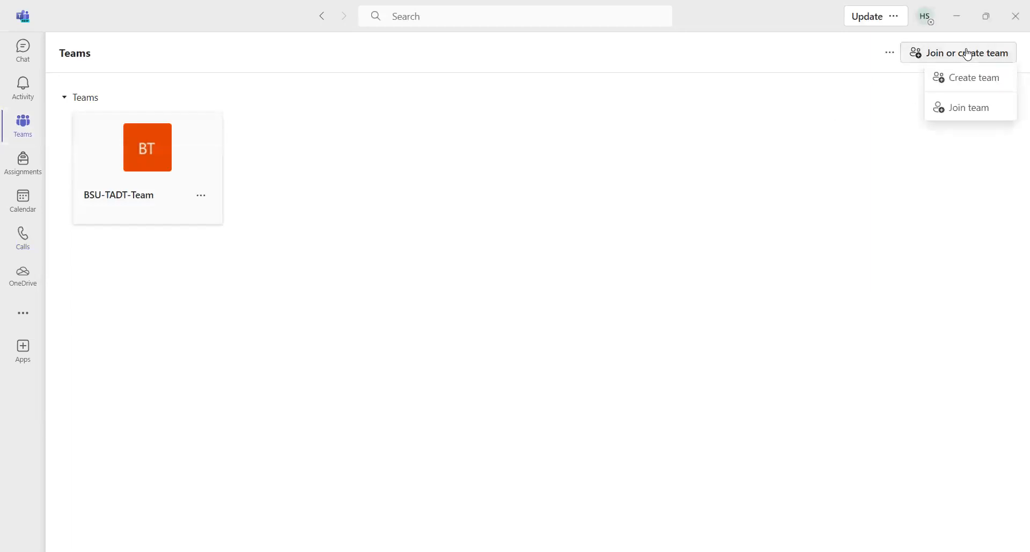
{"action": "left_click", "coordinate": [960, 109]}
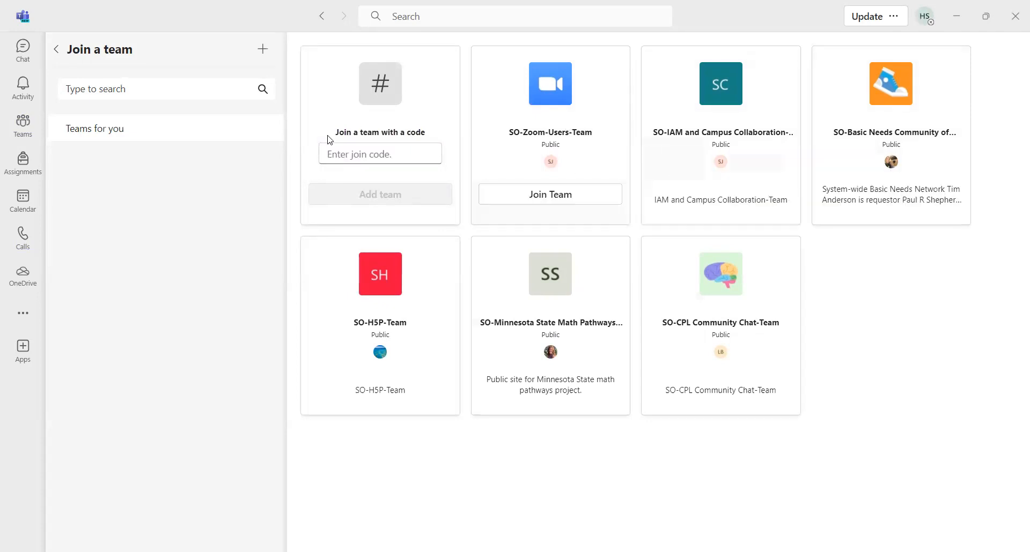
{"action": "left_click", "coordinate": [56, 49]}
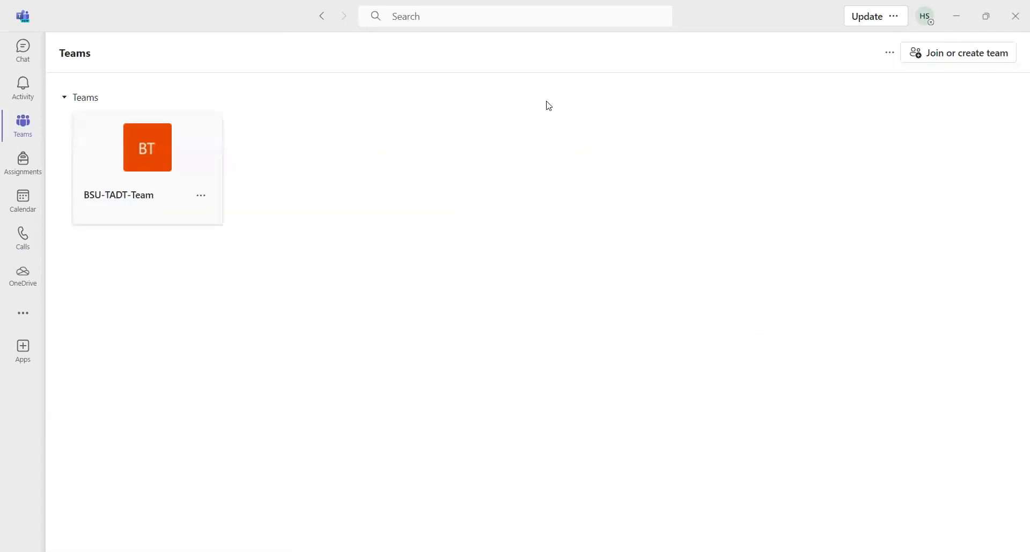
Start creating a team from the Other template and make it public.
{"action": "left_click", "coordinate": [979, 58]}
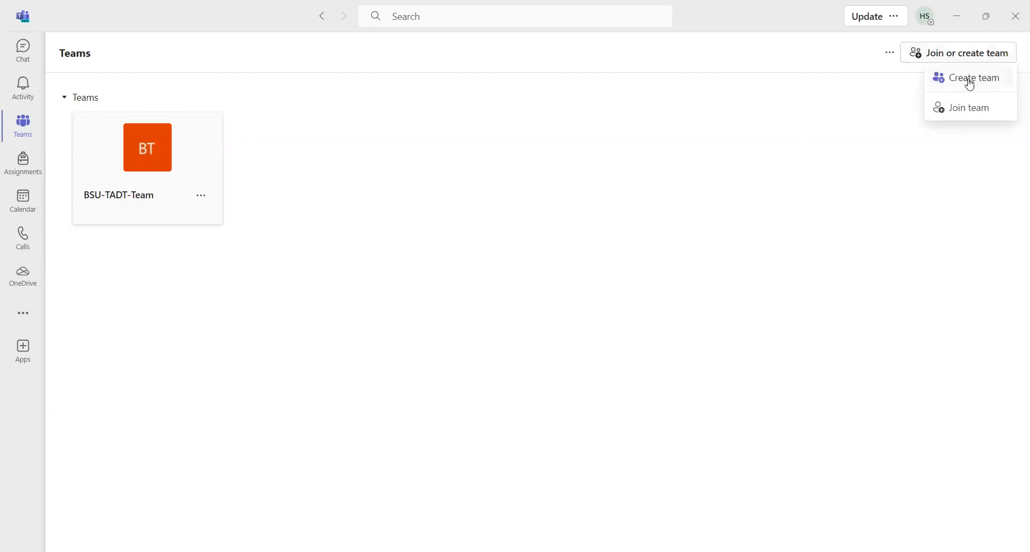
{"action": "left_click", "coordinate": [971, 85]}
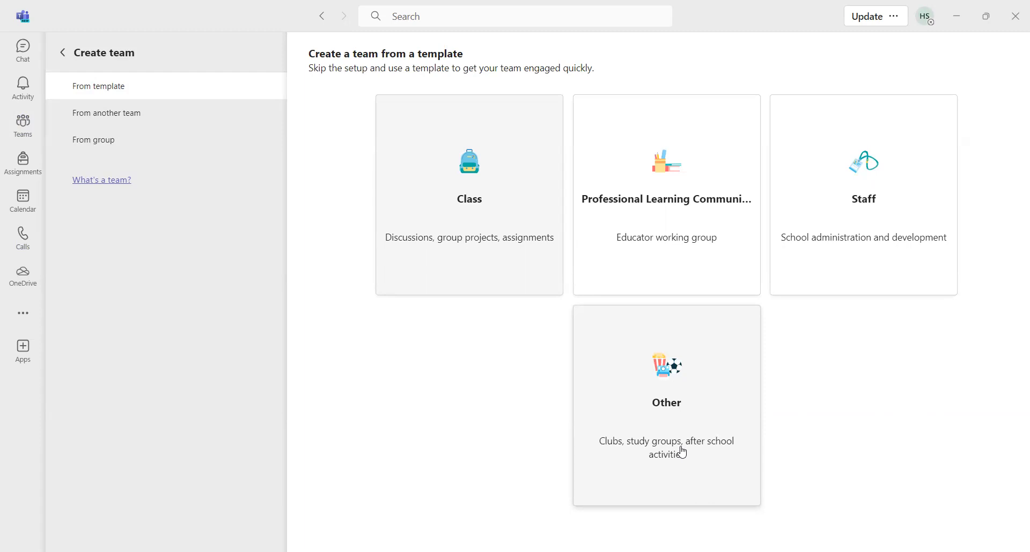
{"action": "left_click", "coordinate": [669, 431]}
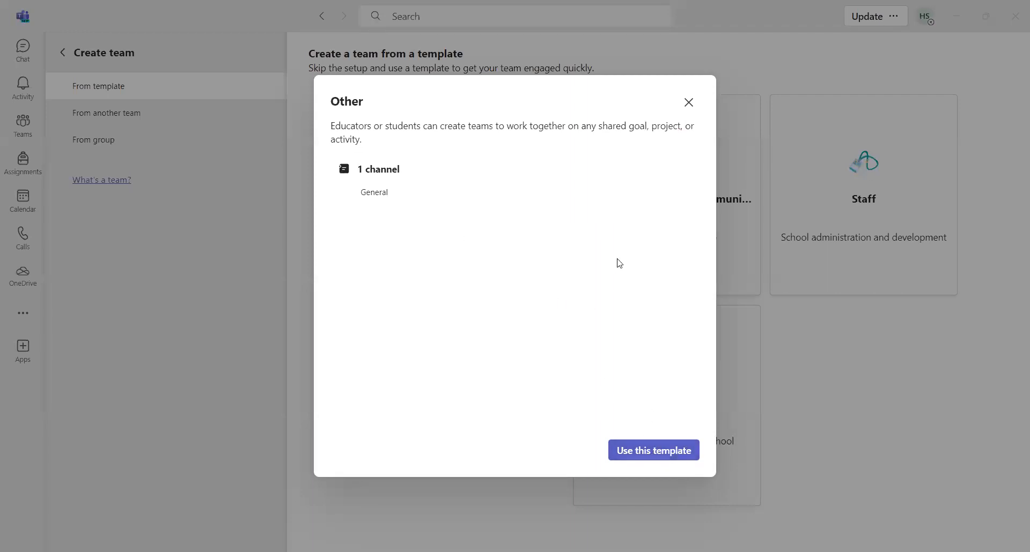
{"action": "left_click", "coordinate": [652, 456]}
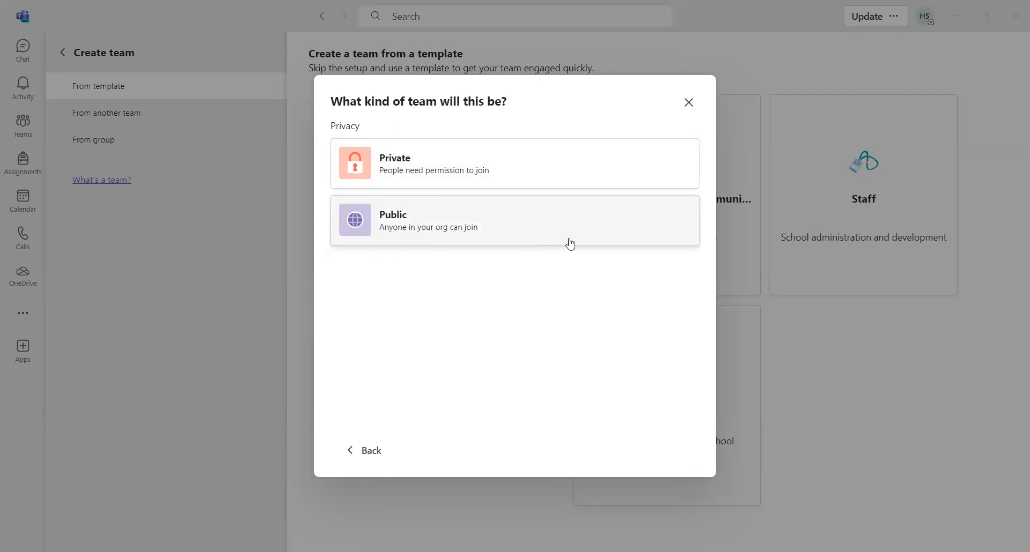
{"action": "left_click", "coordinate": [418, 237]}
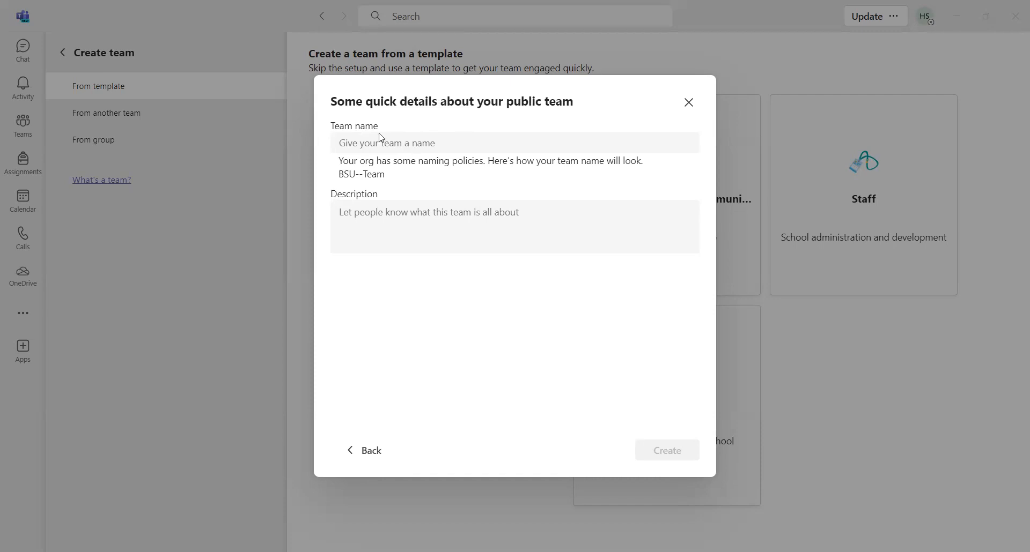
Name the new public team "leadership" and create it.
{"action": "left_click", "coordinate": [389, 143]}
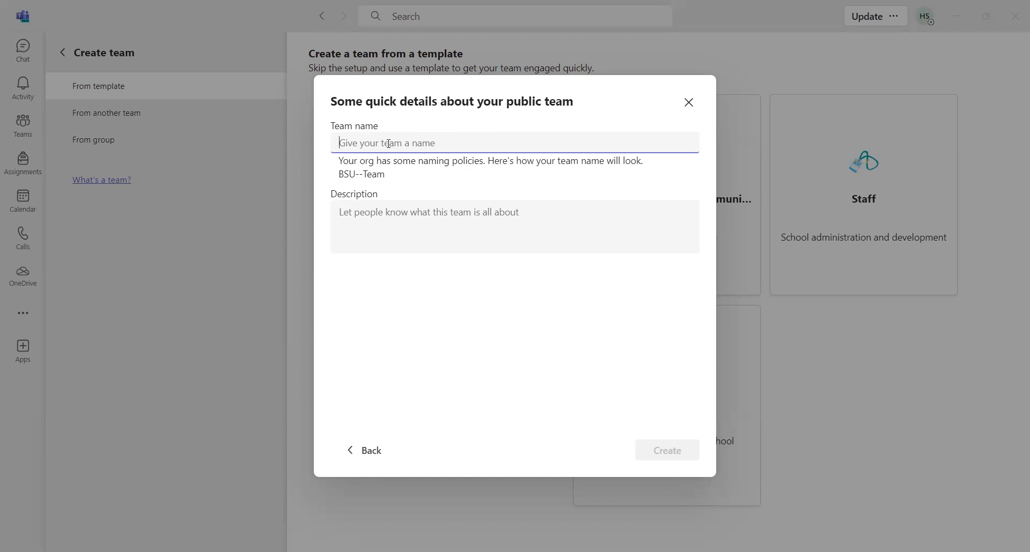
{"action": "type", "text": "l"}
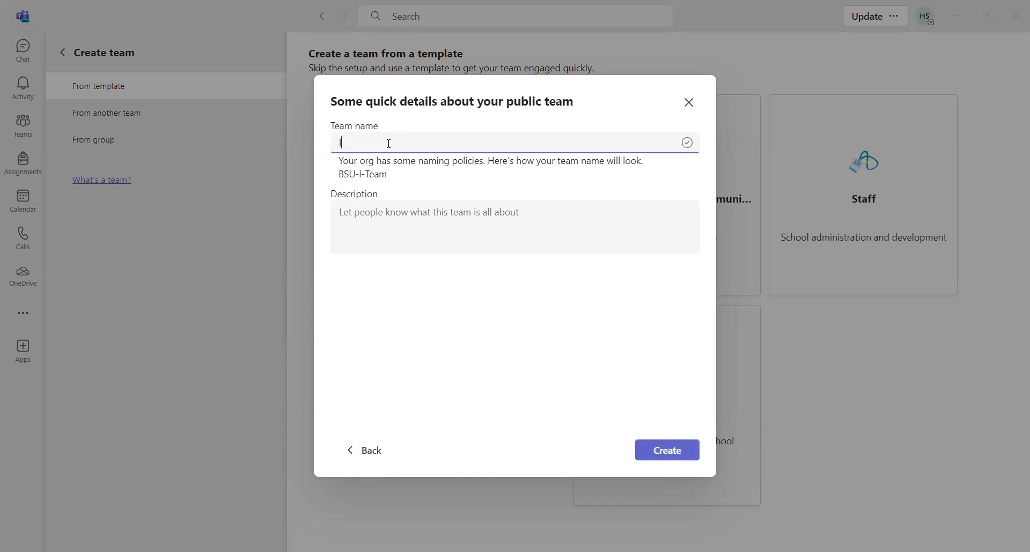
{"action": "type", "text": "eadership"}
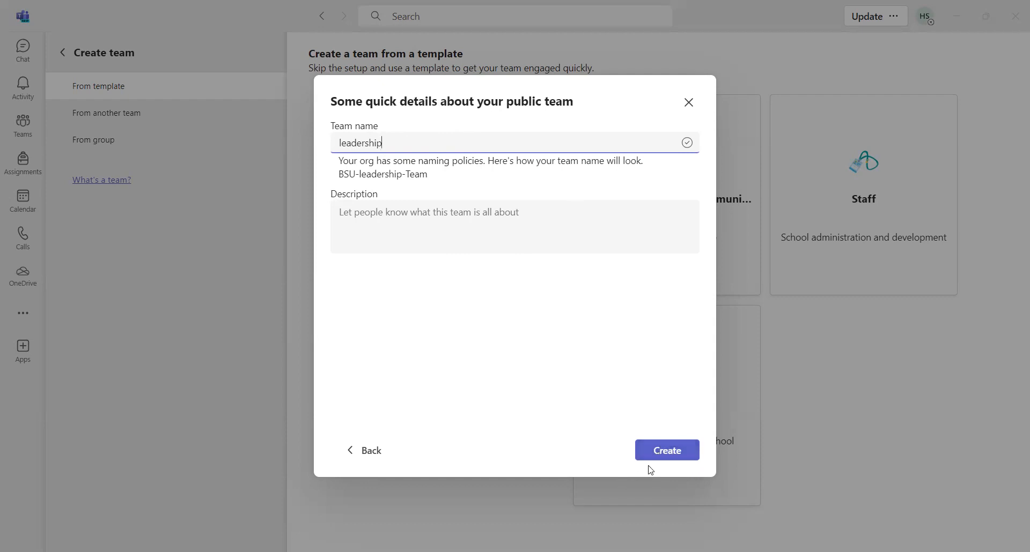
{"action": "left_click", "coordinate": [675, 456]}
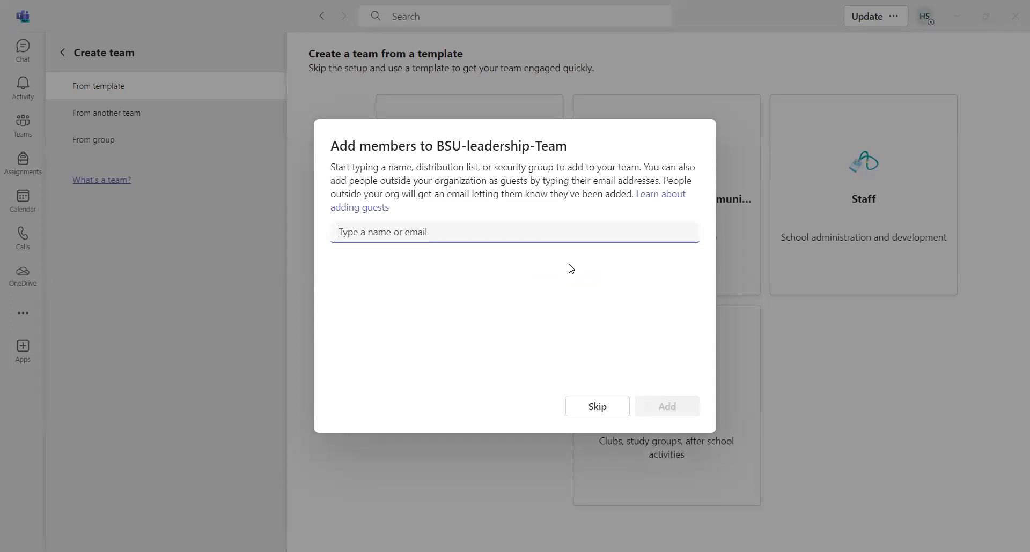
Try looking up members starting with "f", clear the entry and skip adding members to the new team.
{"action": "type", "text": "f"}
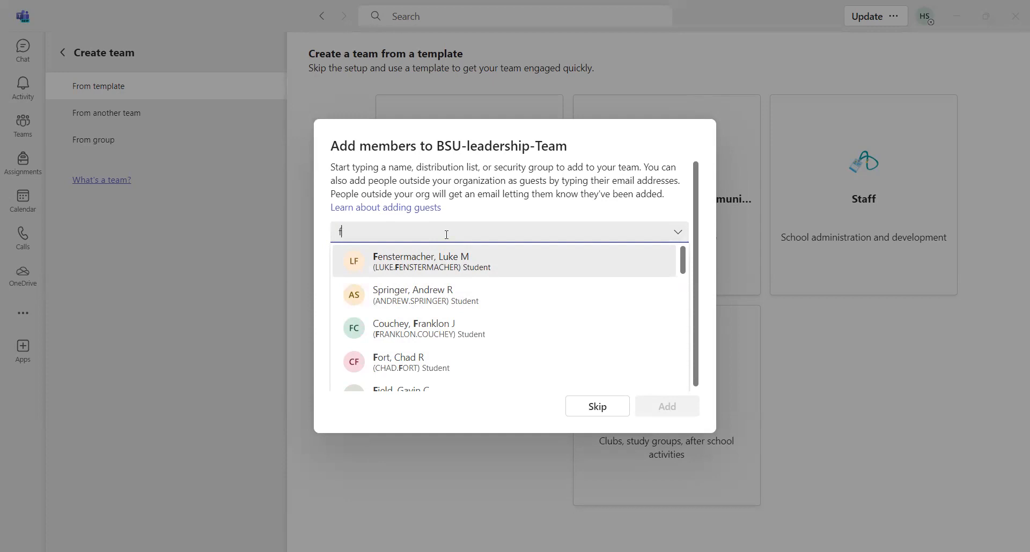
{"action": "mouse_move", "coordinate": [680, 266]}
{"action": "left_mouse_down"}
{"action": "mouse_move", "coordinate": [684, 383]}
{"action": "mouse_move", "coordinate": [683, 263]}
{"action": "left_mouse_up"}
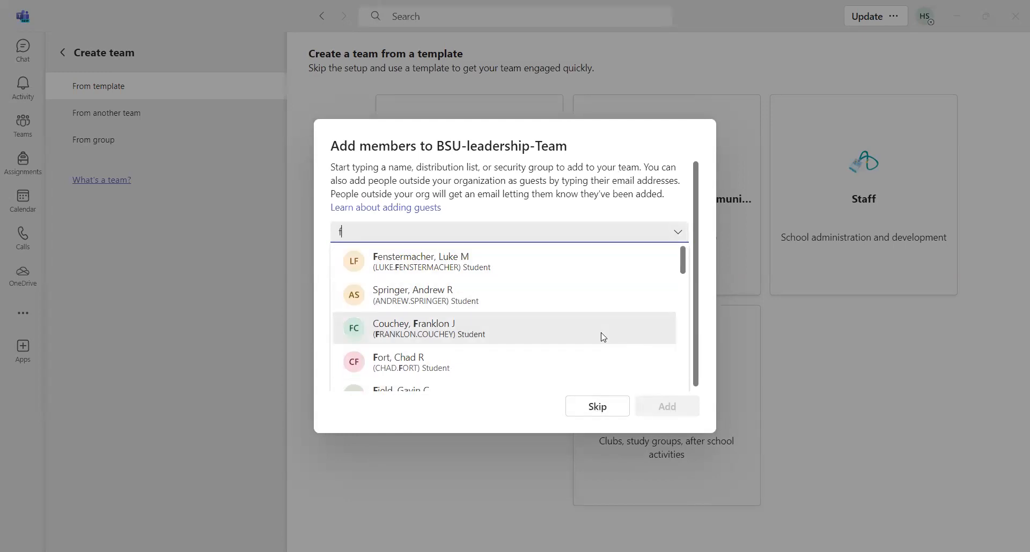
{"action": "key", "text": "BackSpace"}
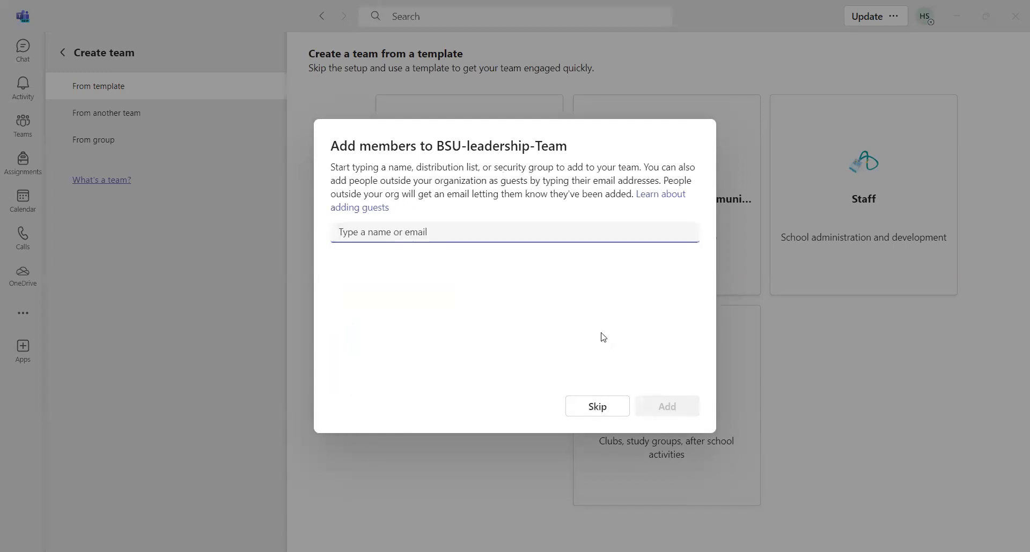
{"action": "left_click", "coordinate": [597, 407]}
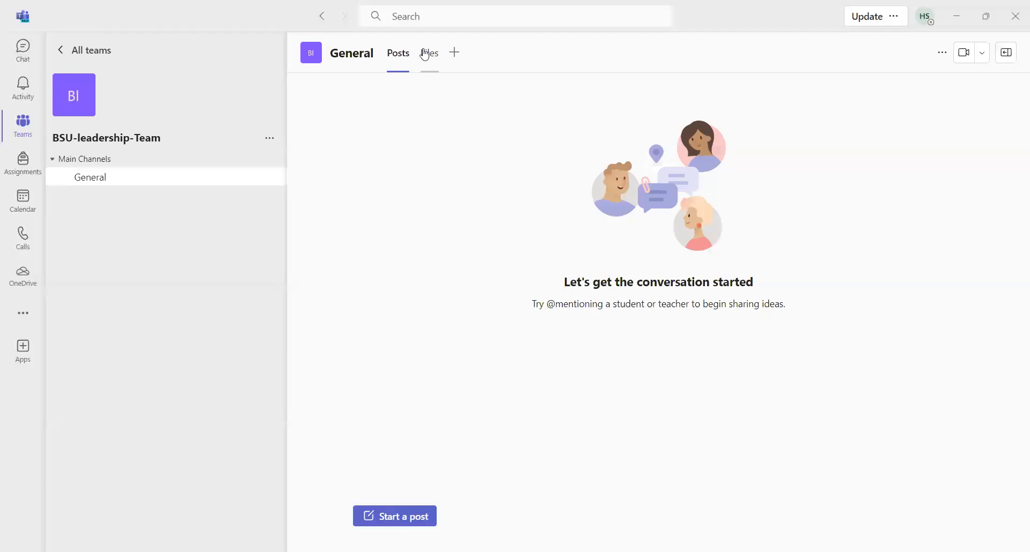
Find the planner app and add Tasks by Planner and To Do to the General channel as a new plan named Tasks.
{"action": "left_click", "coordinate": [457, 55]}
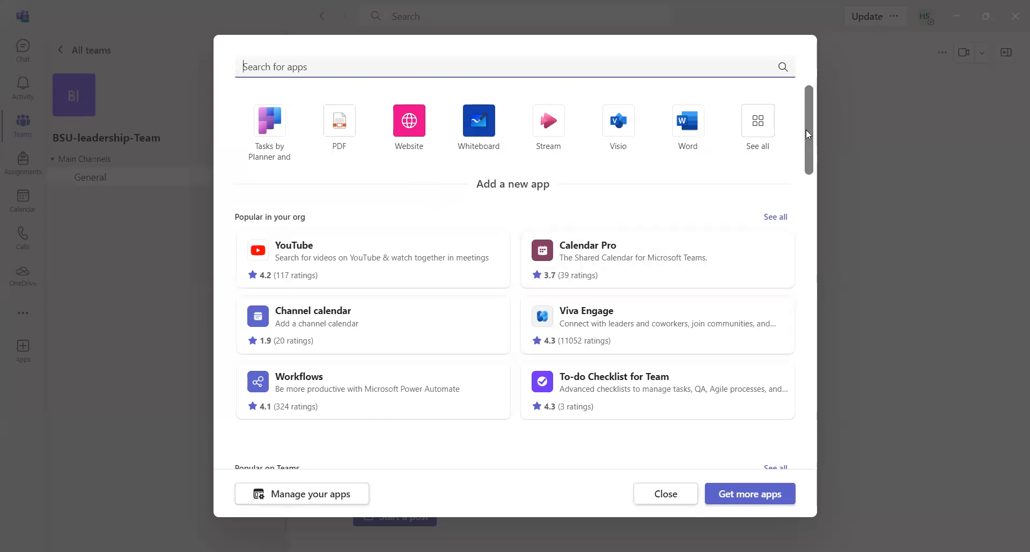
{"action": "left_click_drag", "start_coordinate": [809, 128], "coordinate": [804, 403]}
{"action": "scroll", "coordinate": [807, 407], "scroll_direction": "down", "scroll_amount": 2}
{"action": "type", "text": "pl"}
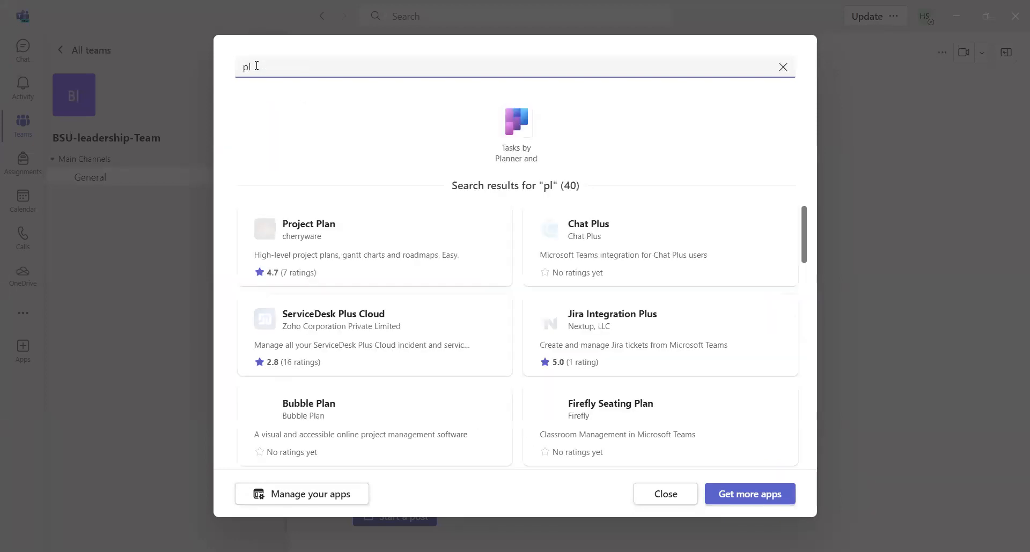
{"action": "type", "text": "anner"}
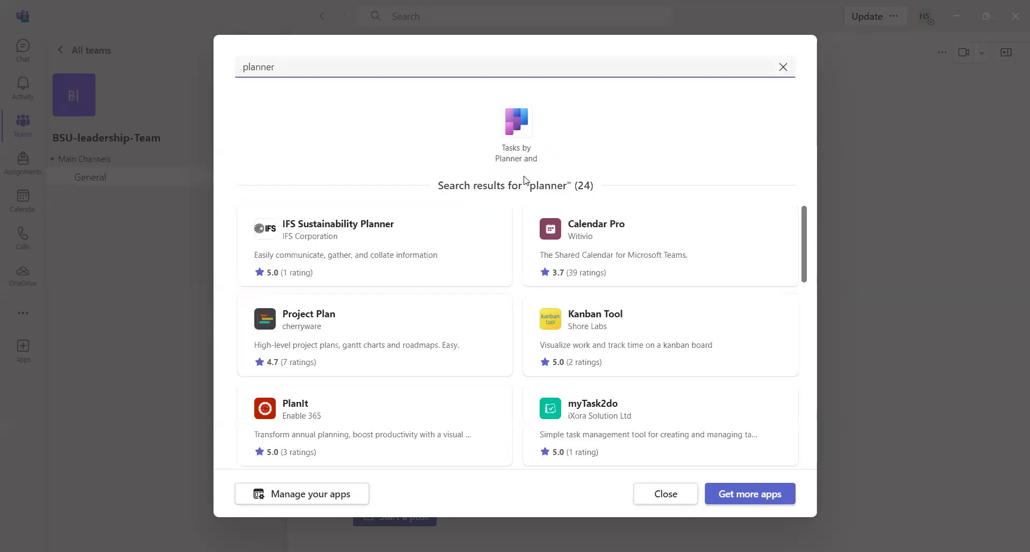
{"action": "left_click", "coordinate": [519, 149]}
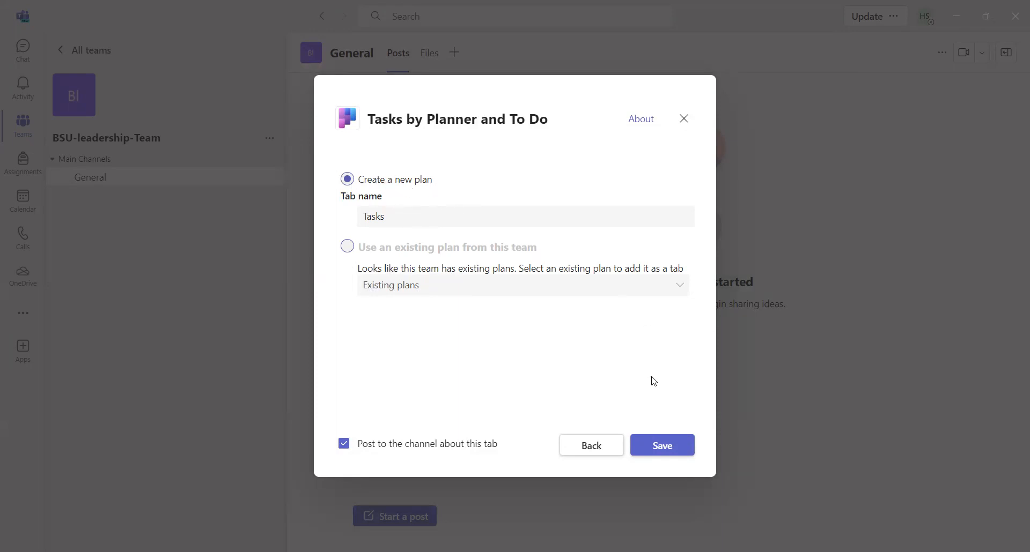
{"action": "left_click", "coordinate": [661, 454]}
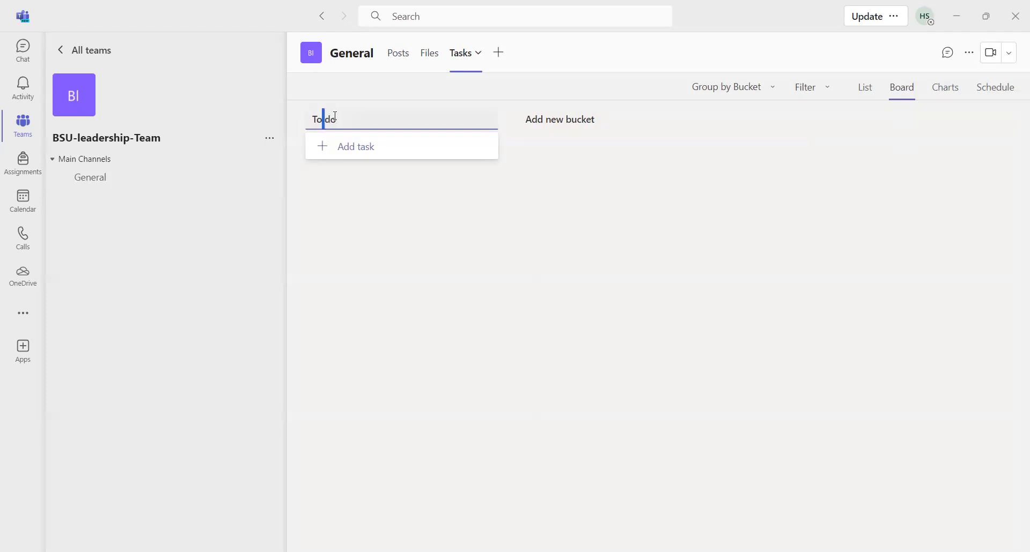
Rename the To do bucket to "backlog 1" and start a task in it named "invite the top candidate".
{"action": "left_click_drag", "start_coordinate": [337, 118], "coordinate": [302, 118]}
{"action": "type", "text": "backlog 1"}
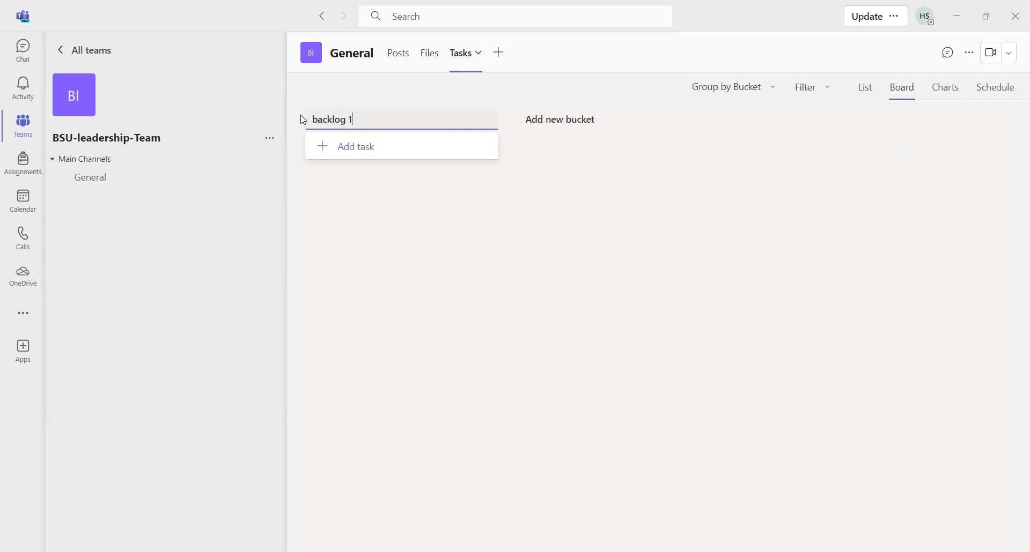
{"action": "left_click", "coordinate": [352, 156]}
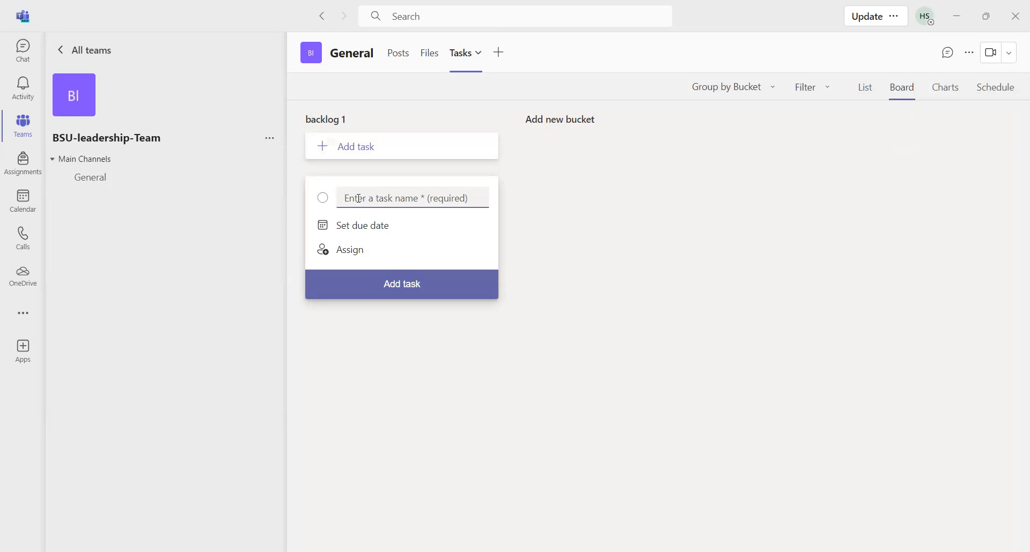
{"action": "type", "text": "invite the"}
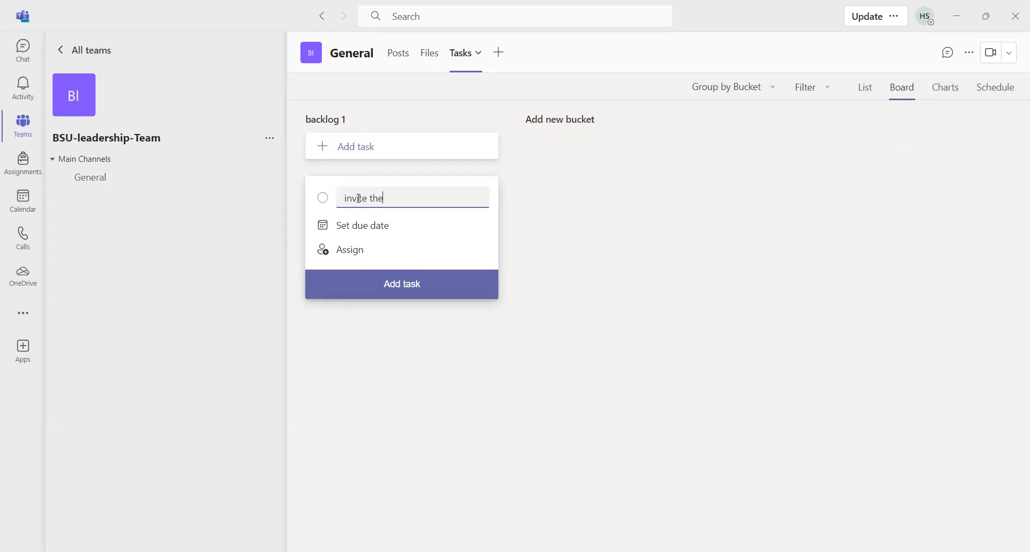
{"action": "type", "text": " top candidtate"}
{"action": "right_click", "coordinate": [436, 197]}
{"action": "left_click", "coordinate": [474, 214]}
Set the new task's due date to January 8, 2024 and assign it to the suggested team member.
{"action": "left_click", "coordinate": [353, 228]}
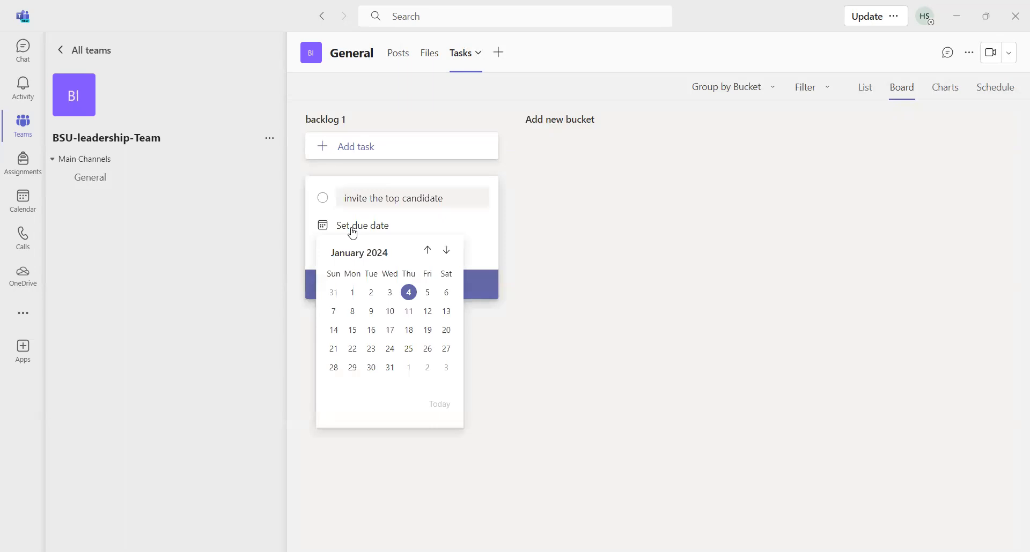
{"action": "left_click", "coordinate": [352, 312]}
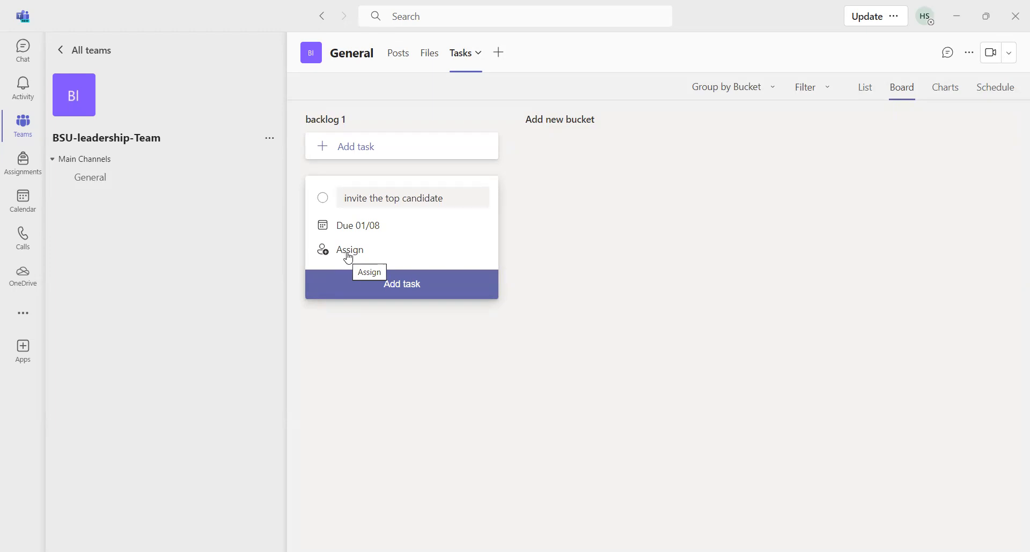
{"action": "left_click", "coordinate": [348, 258]}
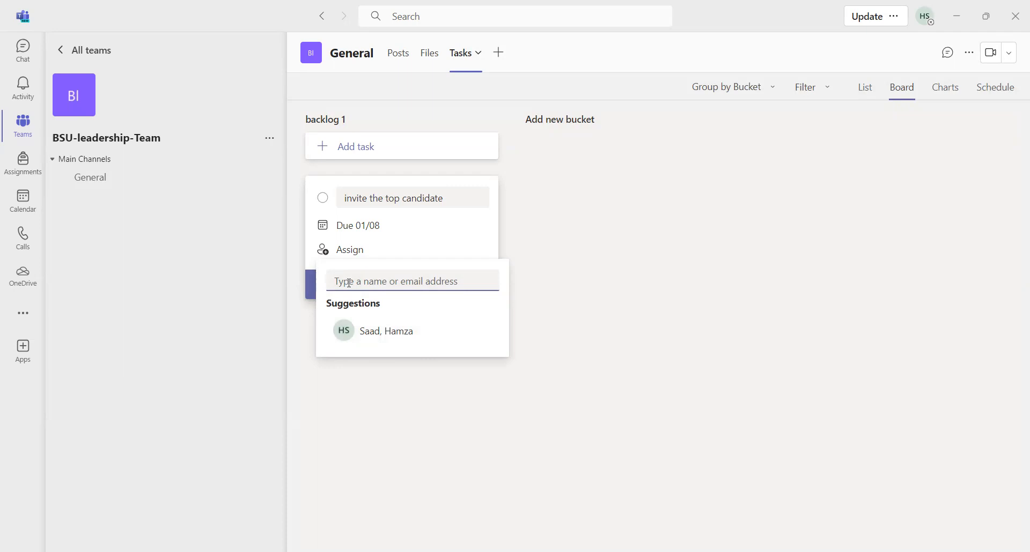
{"action": "type", "text": "f"}
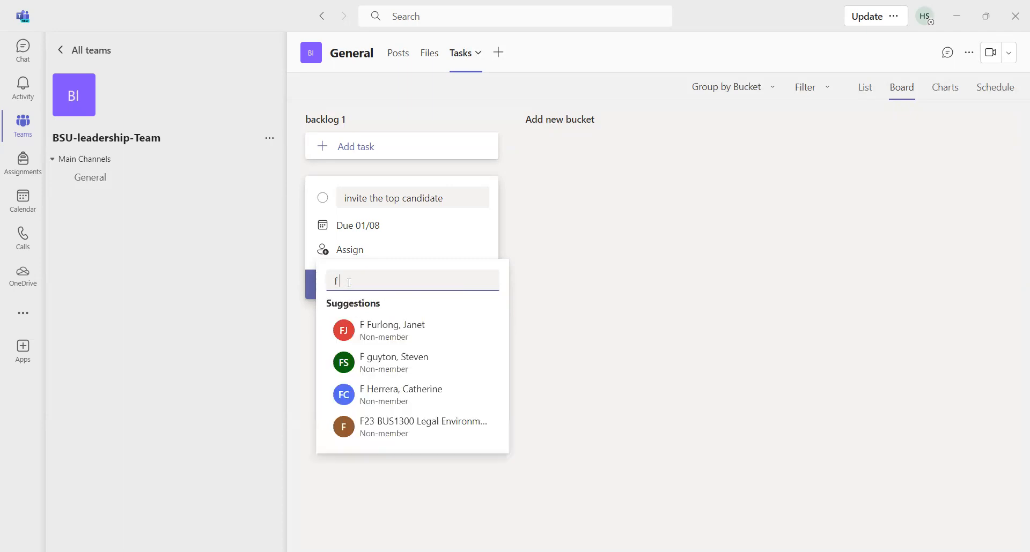
{"action": "type", "text": "e"}
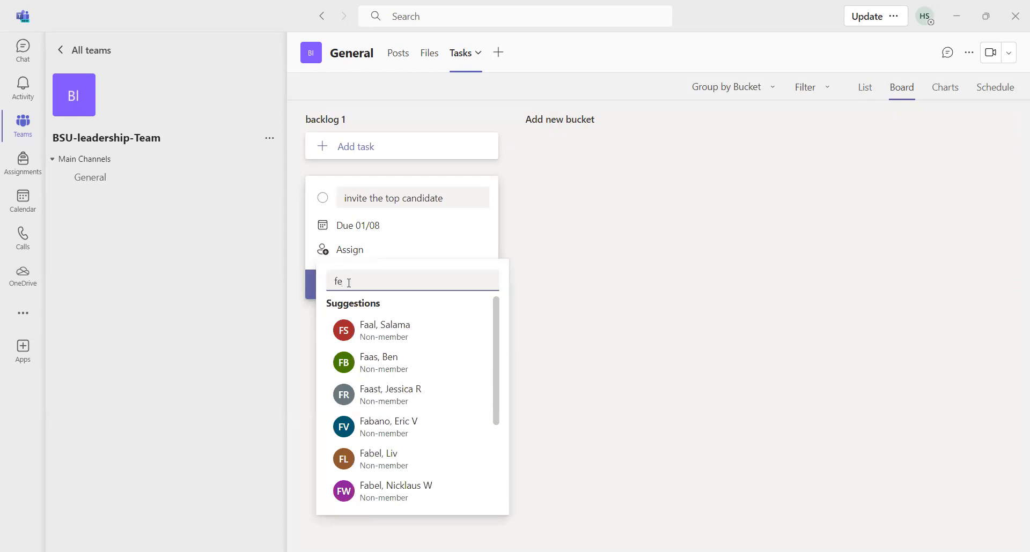
{"action": "key", "text": "BackSpace"}
{"action": "key", "text": "BackSpace"}
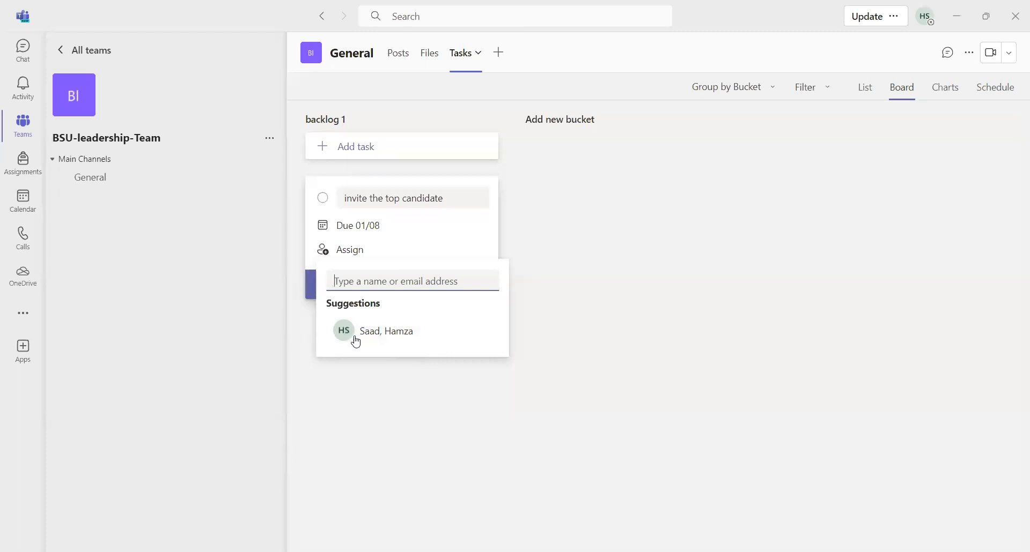
{"action": "left_click", "coordinate": [392, 335]}
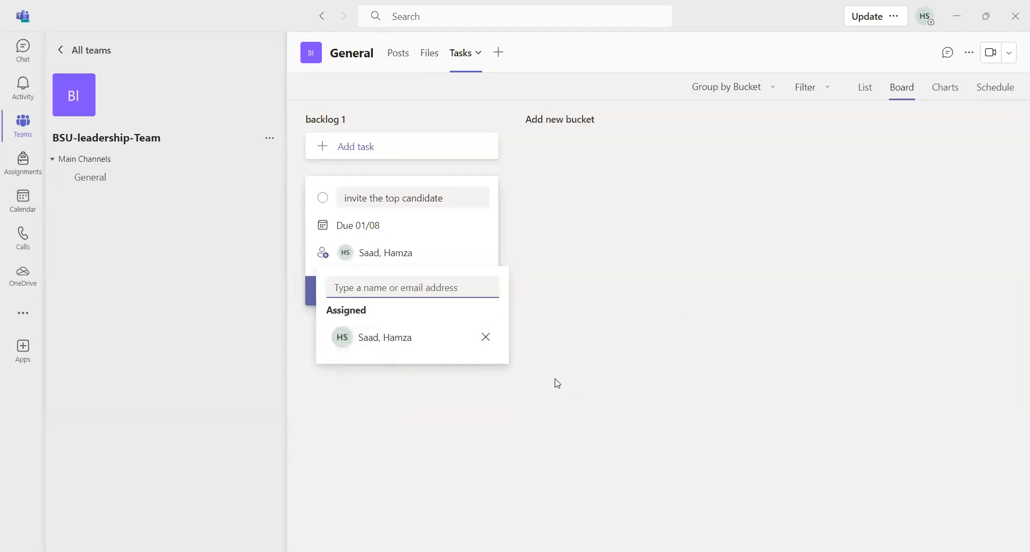
{"action": "left_click", "coordinate": [513, 382]}
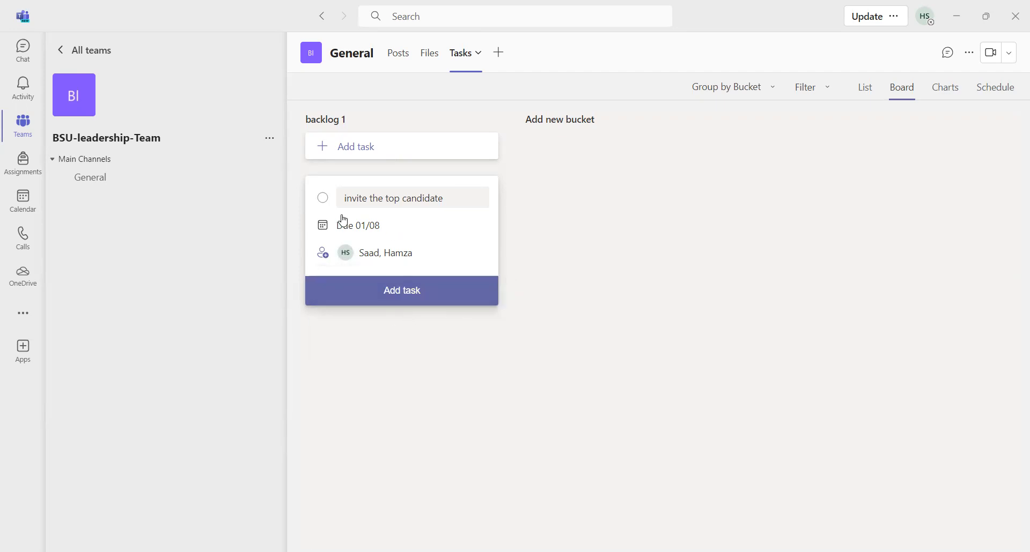
Save the candidate invitation task and add "schedule time of interview" to backlog 1, due January 9, 2024 and assigned to the suggested team member.
{"action": "left_click", "coordinate": [407, 302]}
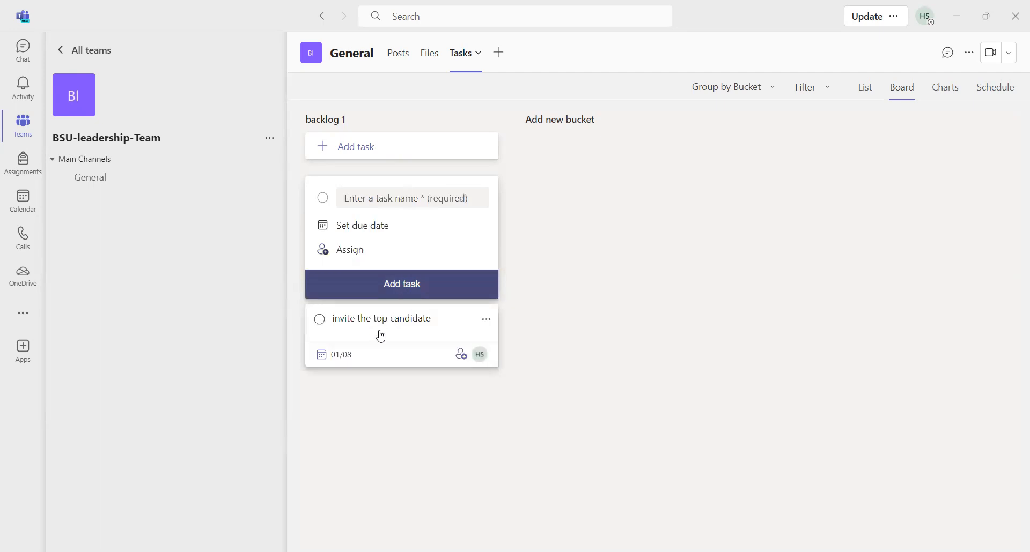
{"action": "left_click", "coordinate": [380, 197]}
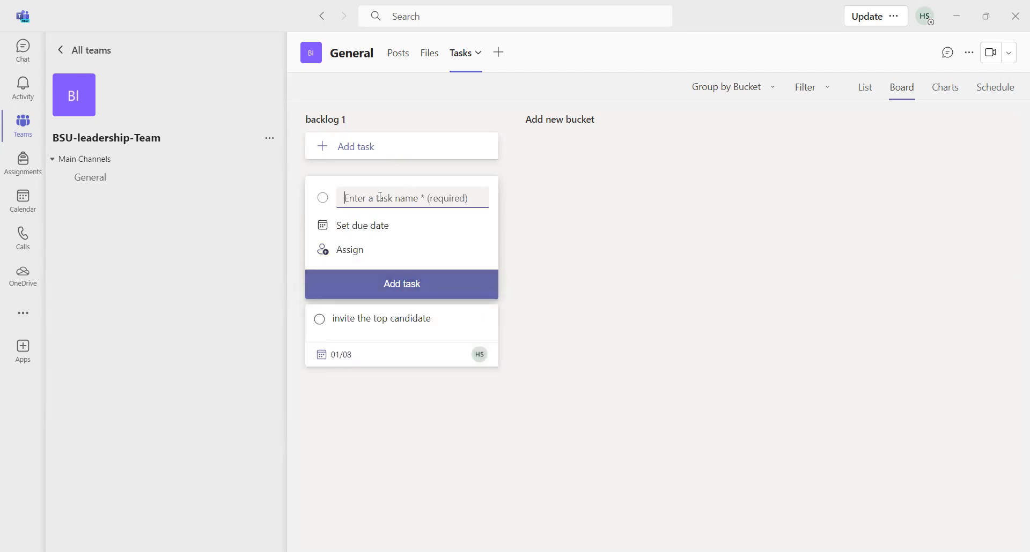
{"action": "type", "text": "schedule time of interview"}
{"action": "left_click", "coordinate": [350, 230]}
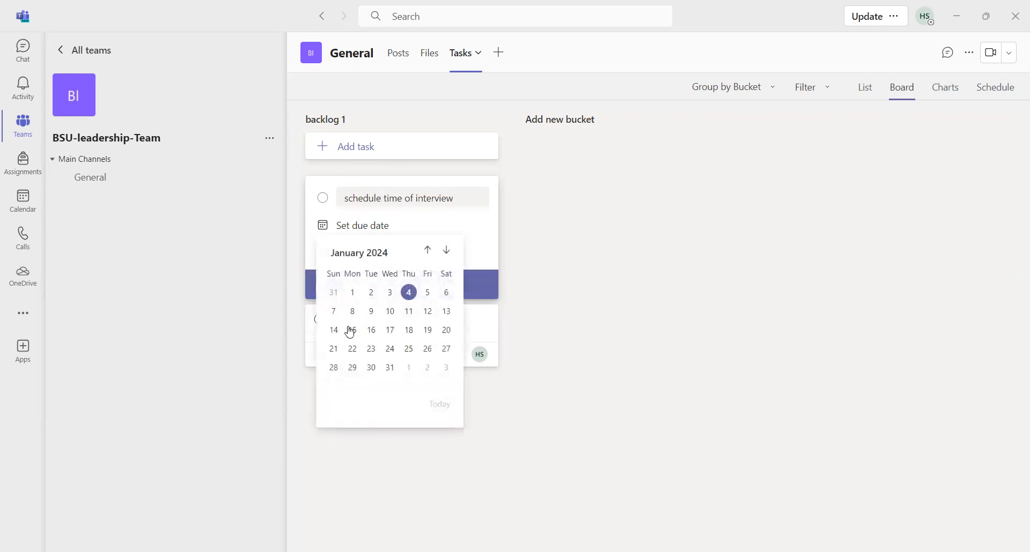
{"action": "left_click", "coordinate": [371, 312]}
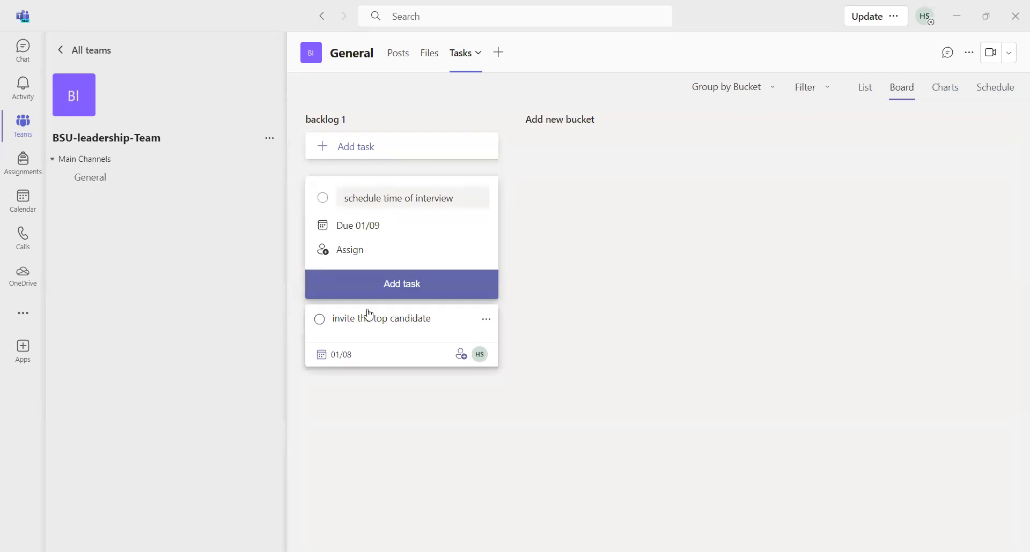
{"action": "left_click", "coordinate": [339, 255]}
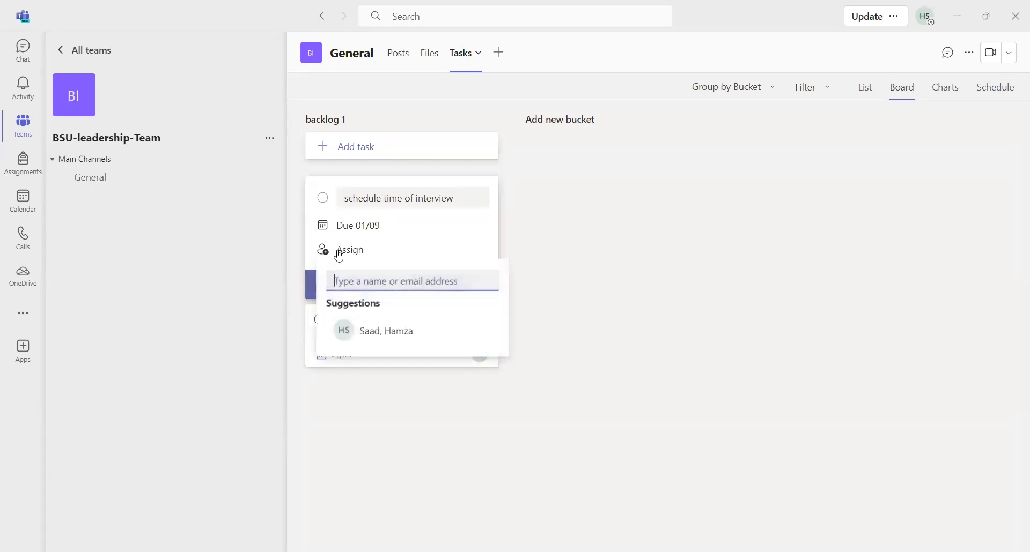
{"action": "left_click", "coordinate": [385, 345]}
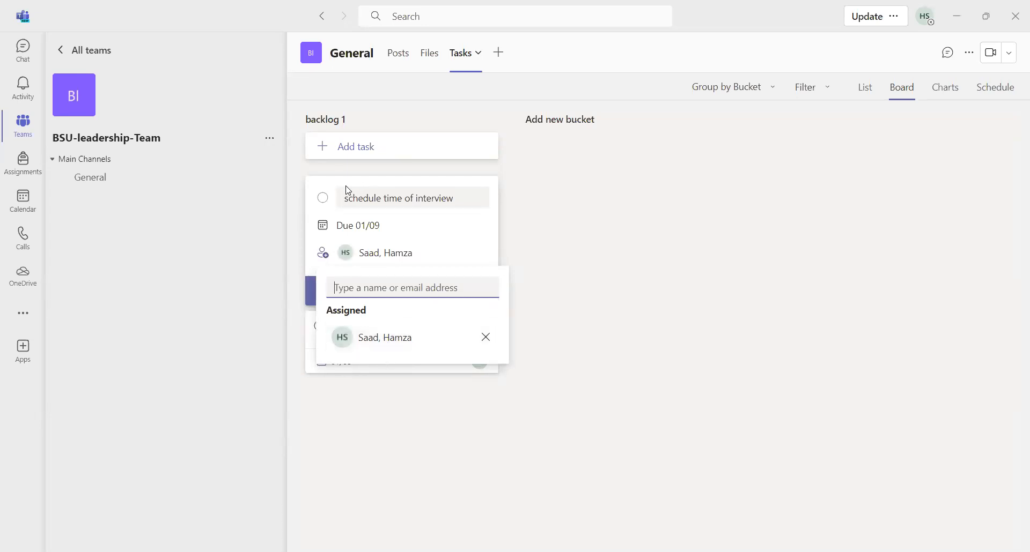
{"action": "left_click", "coordinate": [548, 312]}
{"action": "left_click", "coordinate": [418, 299]}
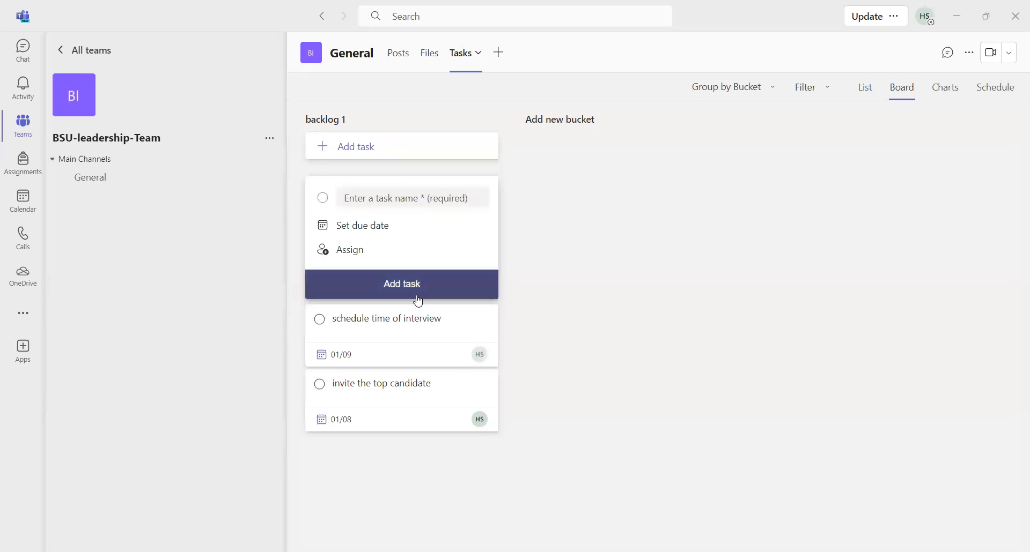
Add a "confirm the interview" task to backlog 1, due January 9, 2024 and assigned to the suggested team member.
{"action": "left_click", "coordinate": [369, 198]}
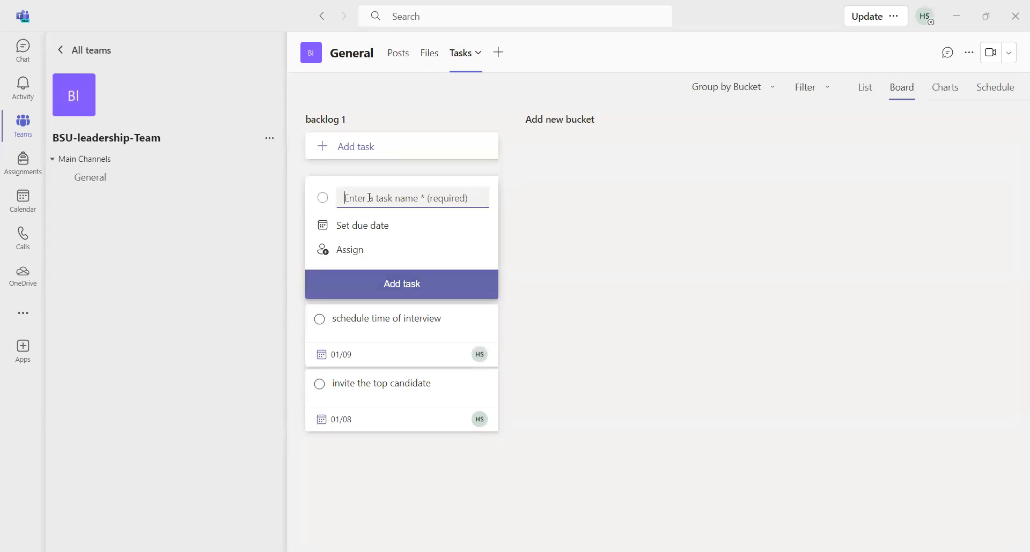
{"action": "type", "text": "confirm the interview"}
{"action": "left_click", "coordinate": [366, 228]}
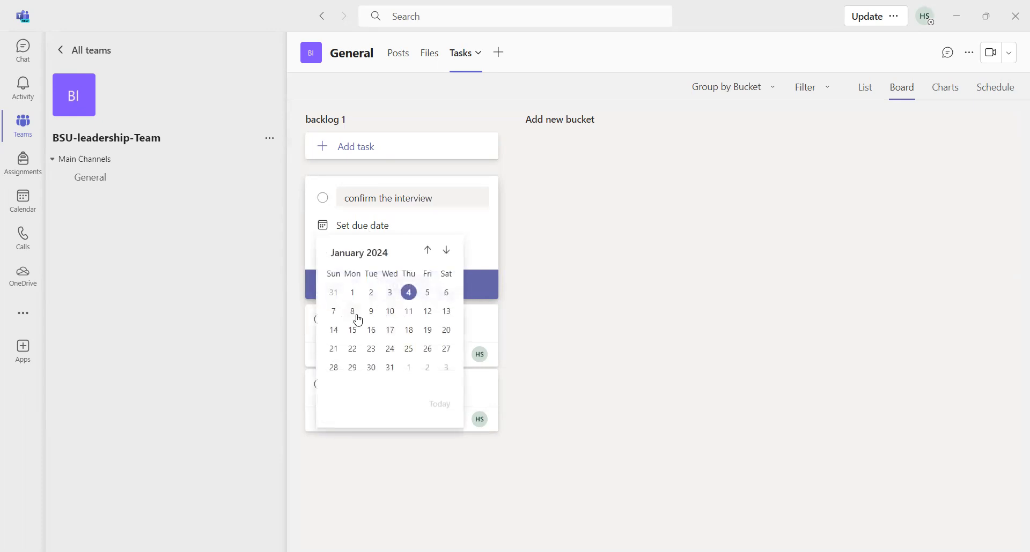
{"action": "left_click", "coordinate": [371, 312]}
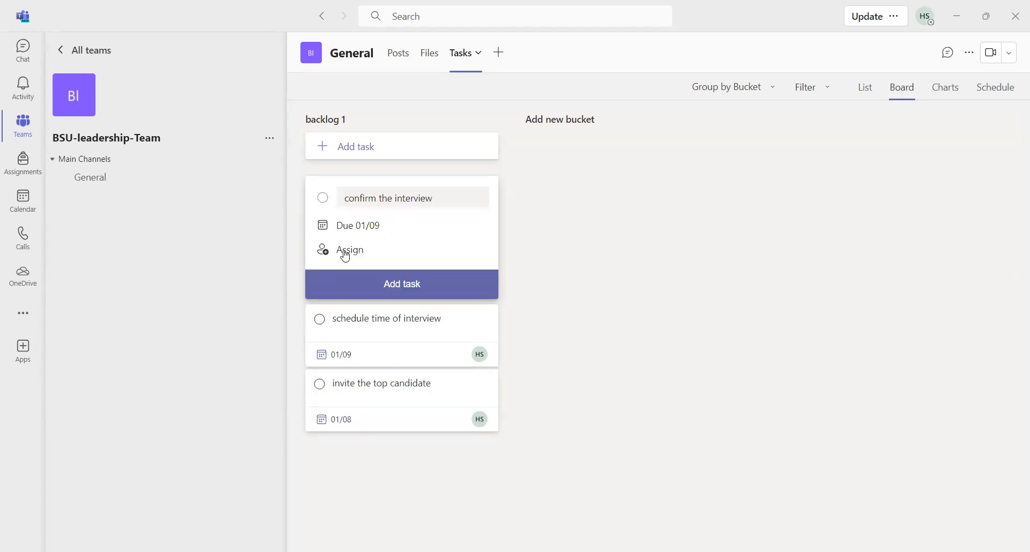
{"action": "left_click", "coordinate": [343, 254]}
{"action": "left_click", "coordinate": [382, 342]}
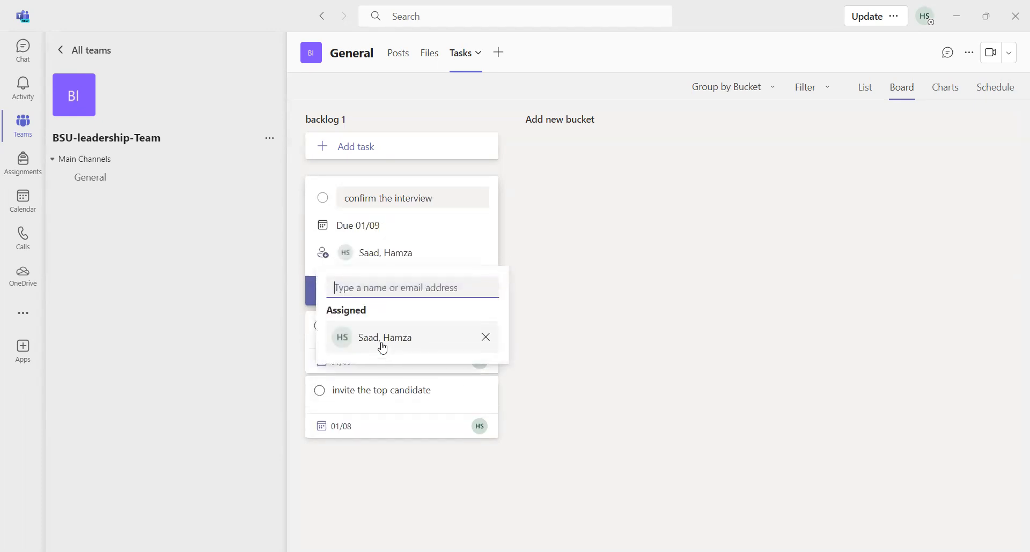
{"action": "left_click", "coordinate": [517, 239]}
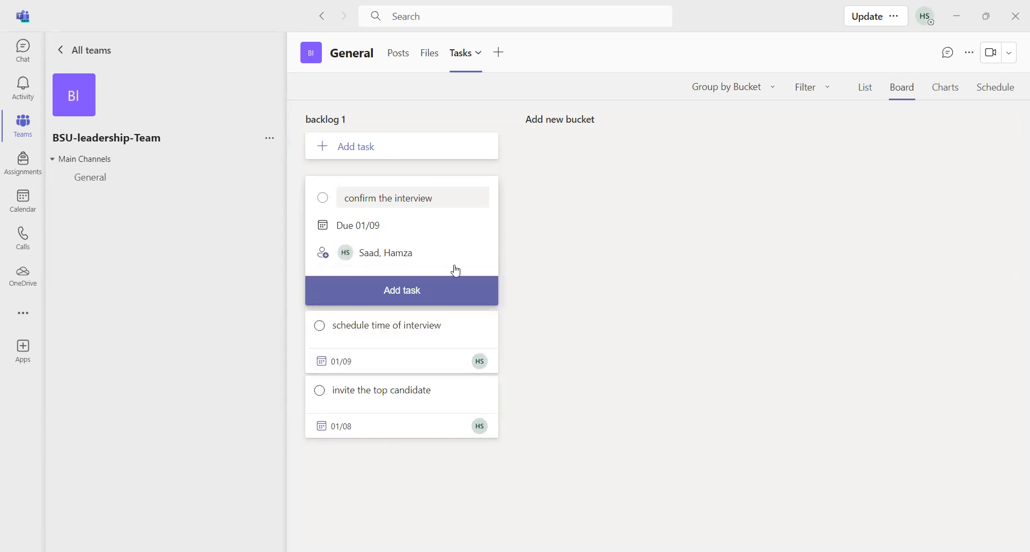
{"action": "left_click", "coordinate": [394, 300]}
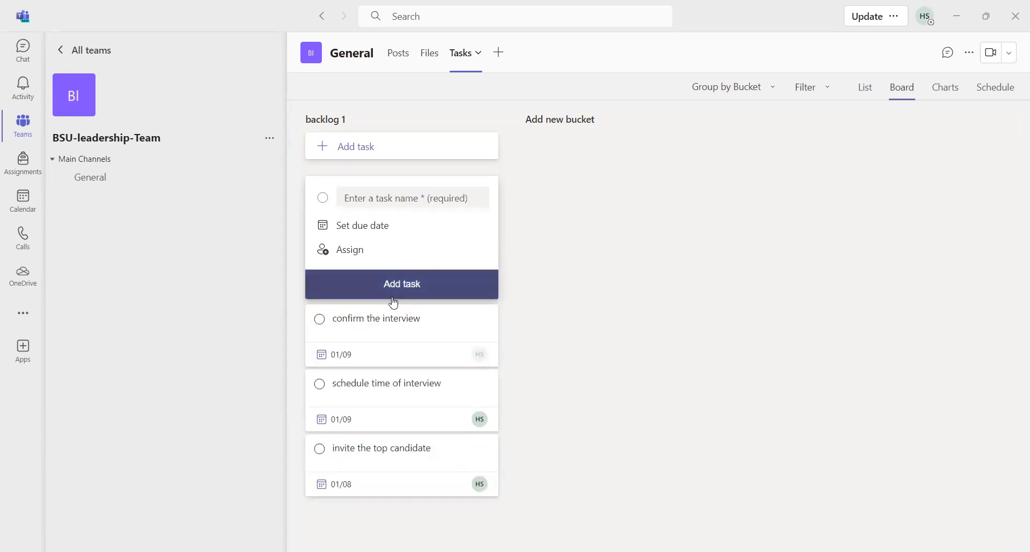
Add a "Notify the interviewers" task to backlog 1, due January 9, 2024 and assigned to the suggested team member.
{"action": "left_click", "coordinate": [371, 197]}
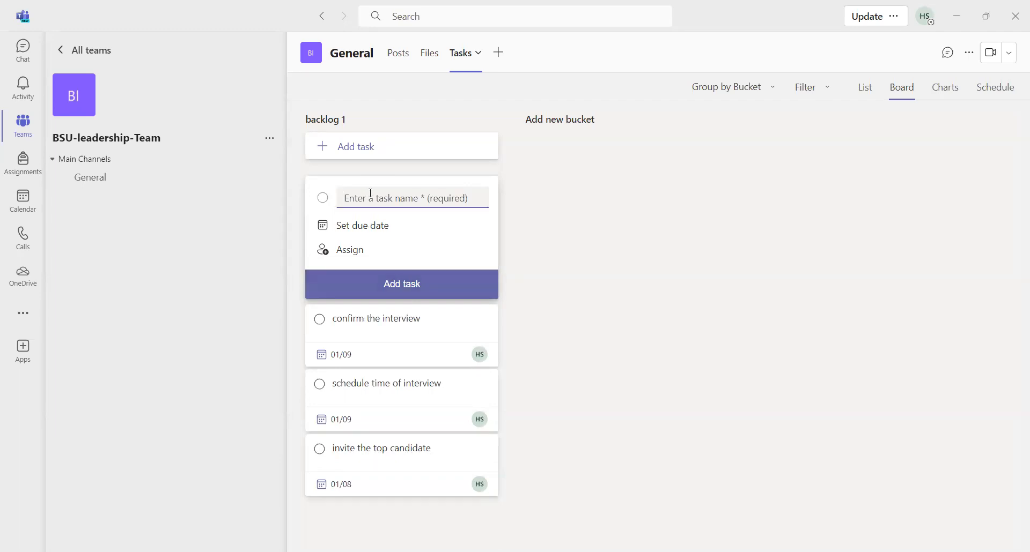
{"action": "type", "text": "Notify the interviewers"}
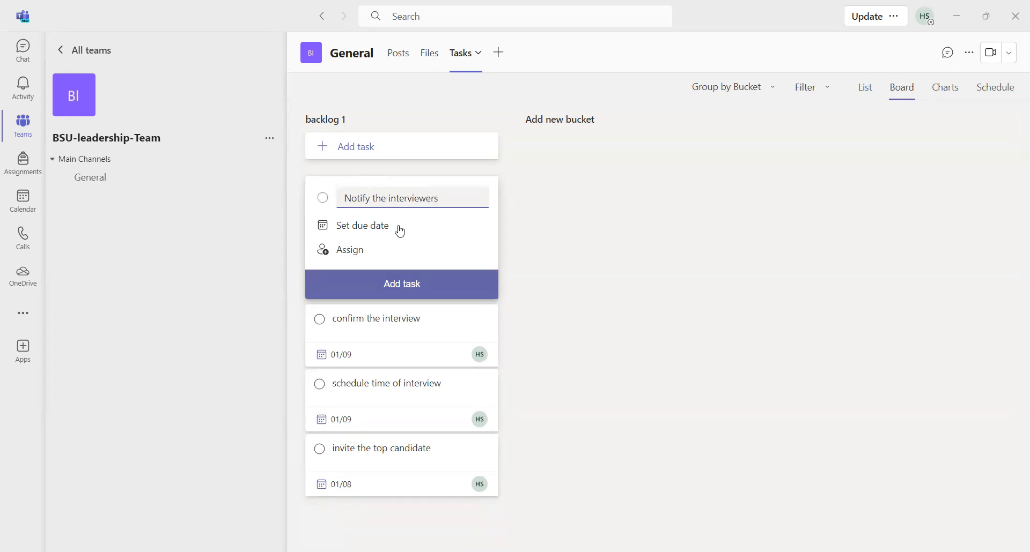
{"action": "left_click", "coordinate": [359, 228]}
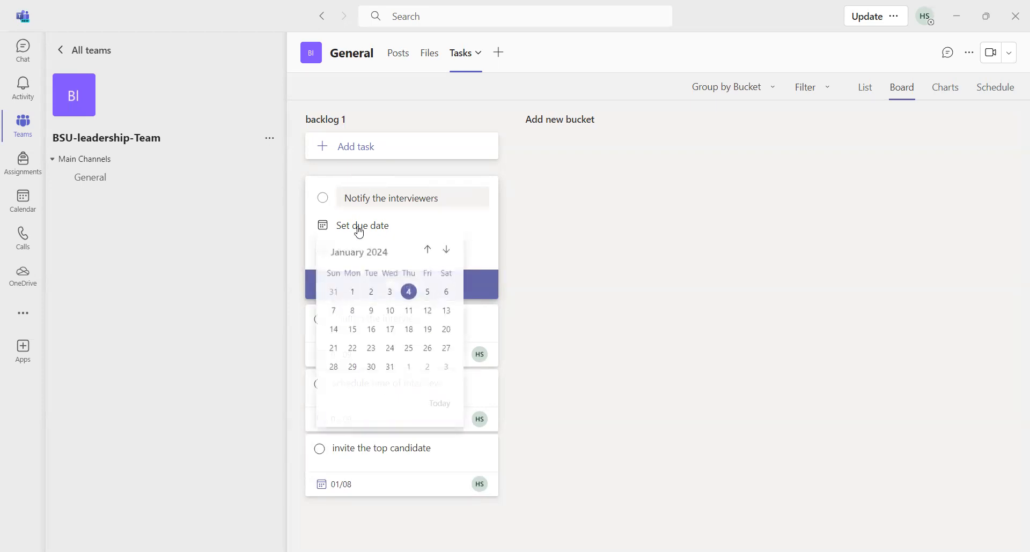
{"action": "left_click", "coordinate": [372, 316]}
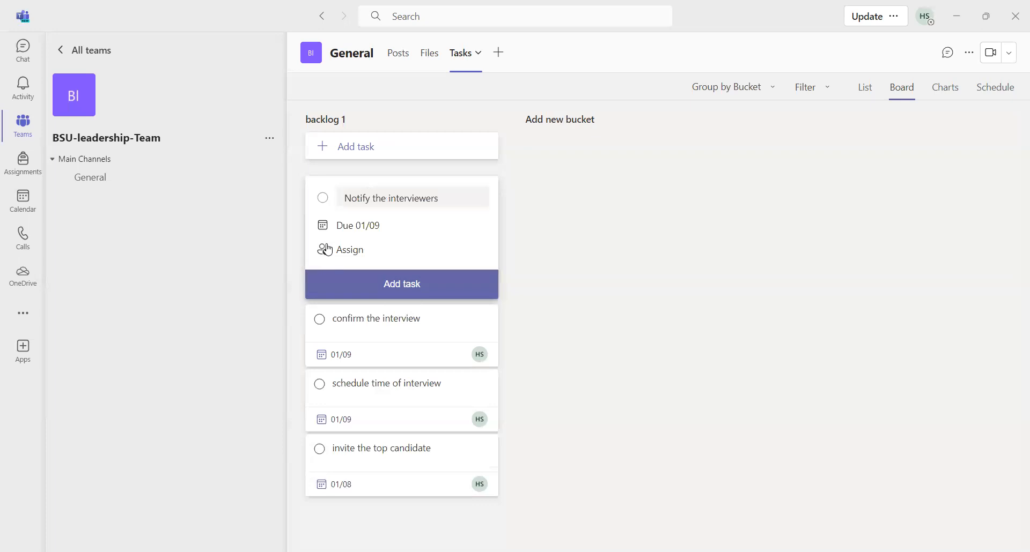
{"action": "left_click", "coordinate": [343, 251]}
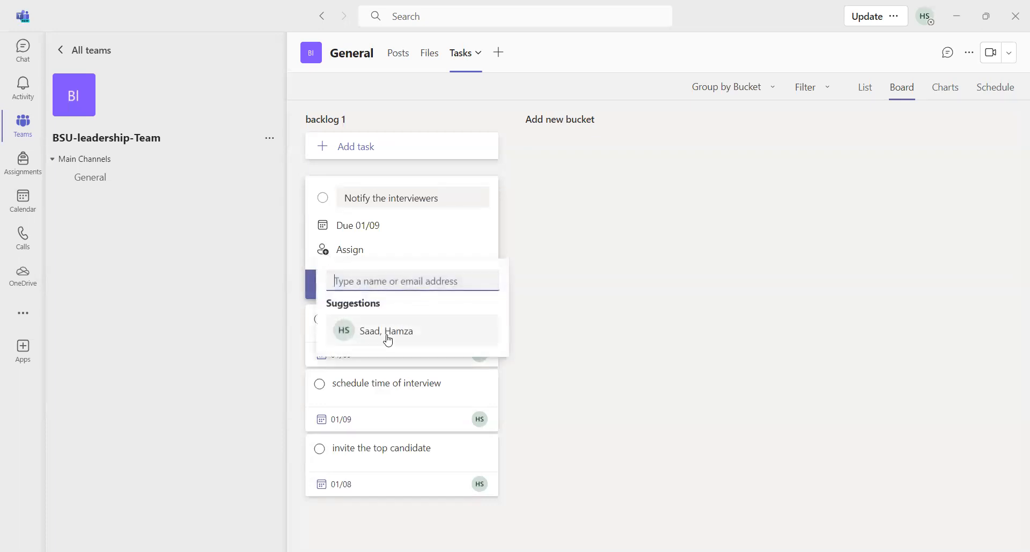
{"action": "left_click", "coordinate": [389, 332]}
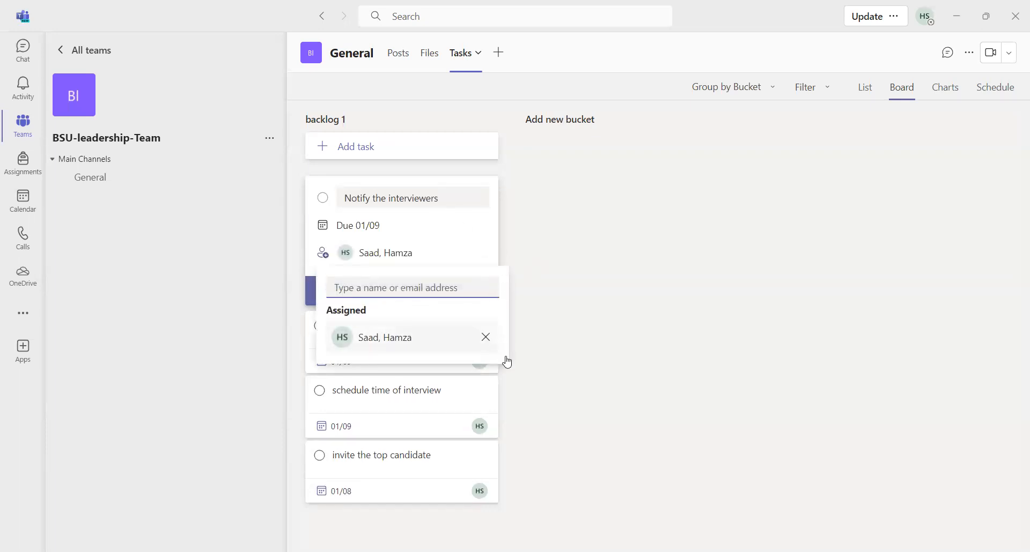
{"action": "left_click", "coordinate": [616, 311]}
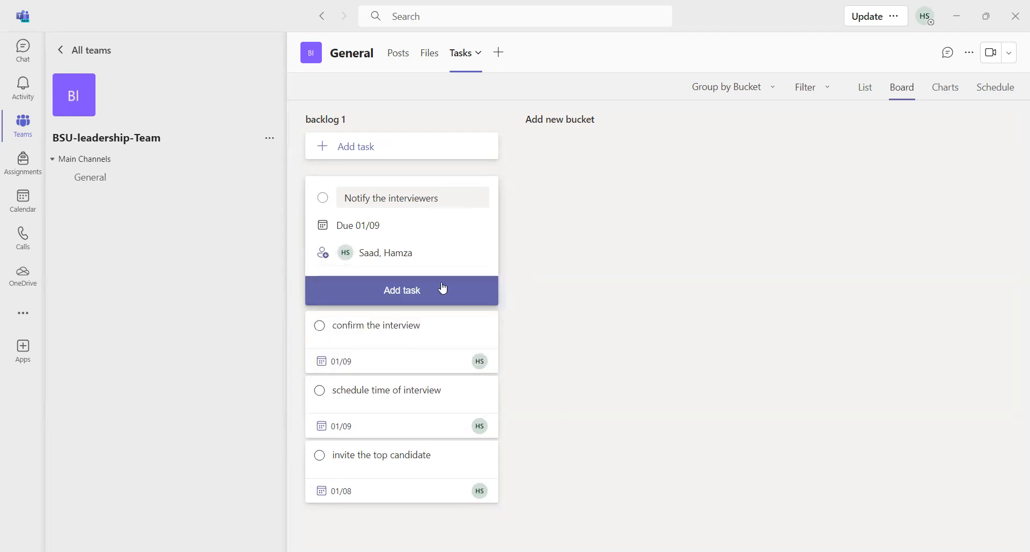
{"action": "left_click", "coordinate": [407, 303]}
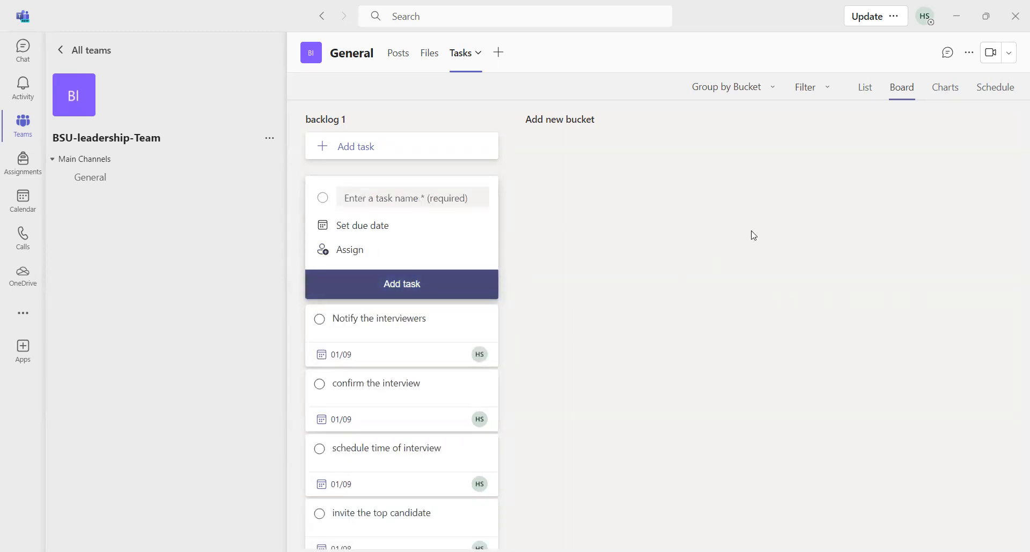
Create a new bucket named "backlog 2" beside backlog 1 on the task board.
{"action": "left_click", "coordinate": [568, 129]}
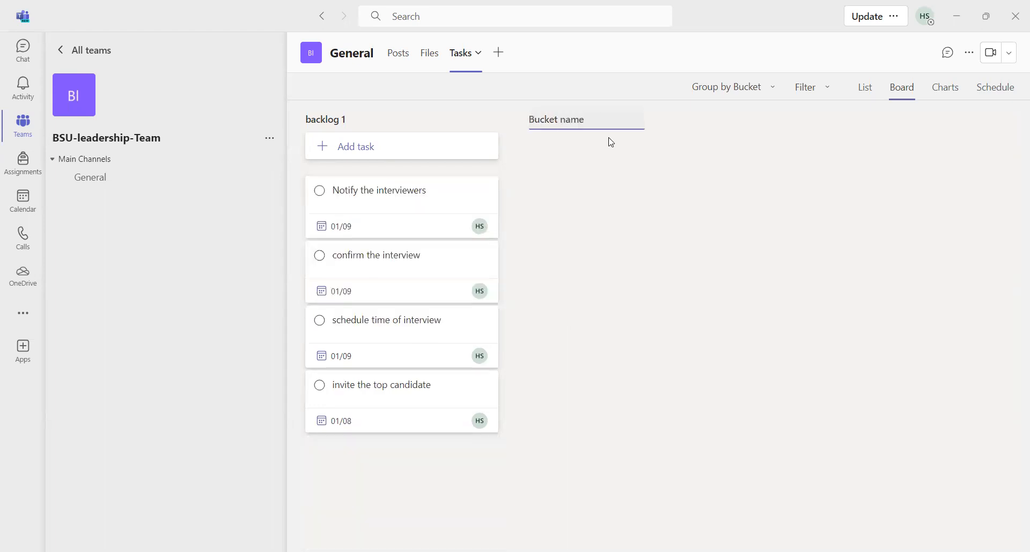
{"action": "type", "text": "backlog 2"}
{"action": "key", "text": "Return"}
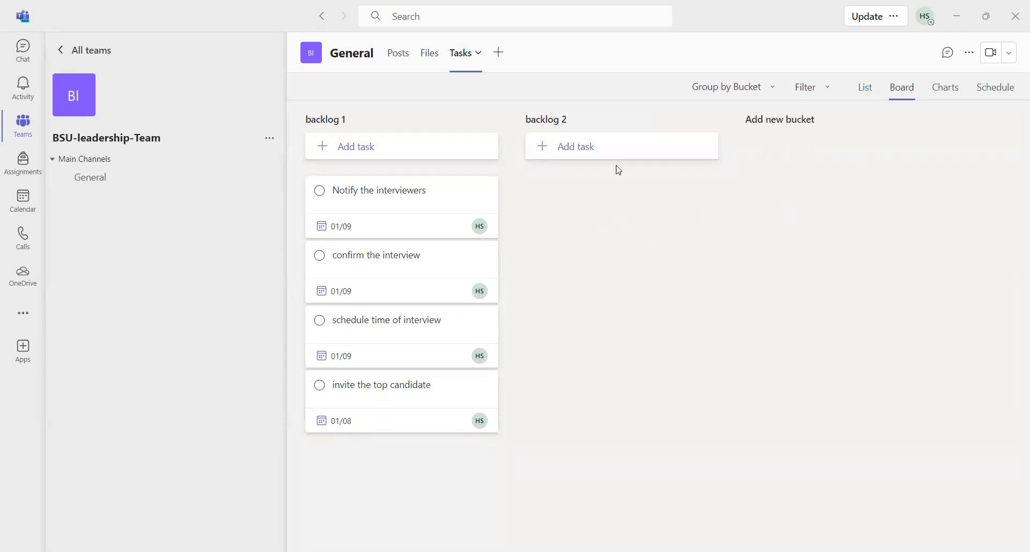
Add a "start the interview" task to backlog 2, due January 10, 2024 and assigned to the suggested team member.
{"action": "left_click", "coordinate": [583, 152]}
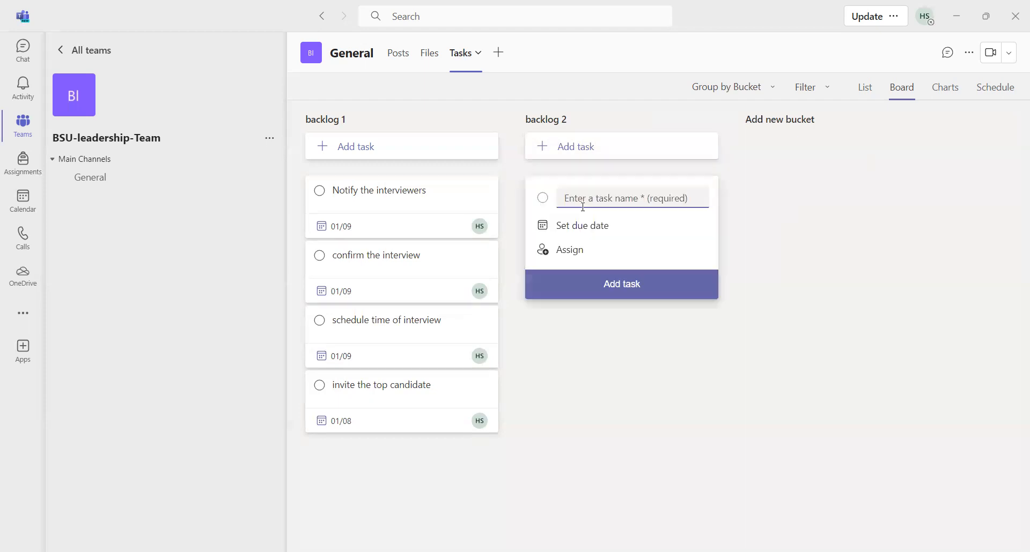
{"action": "type", "text": "start the interview"}
{"action": "left_click", "coordinate": [588, 231]}
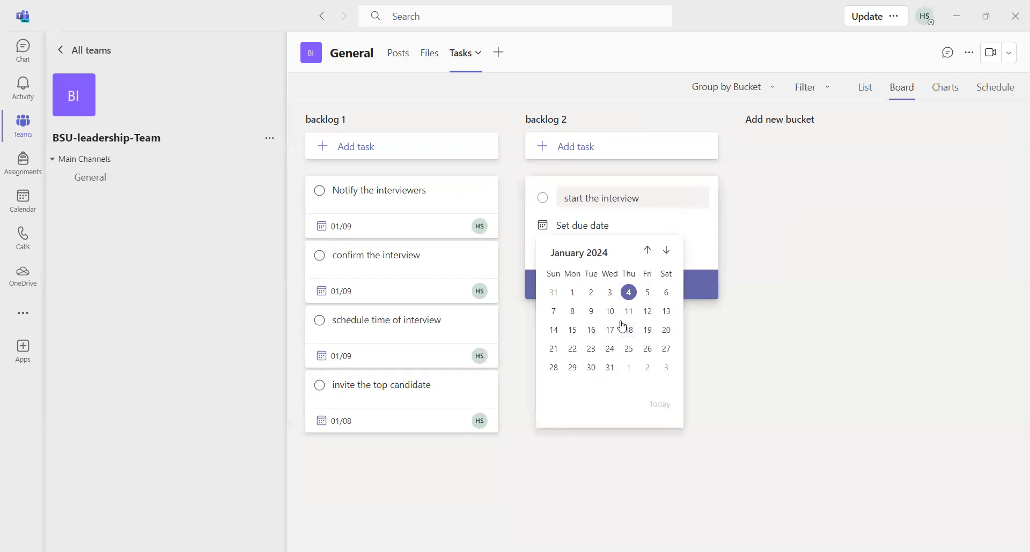
{"action": "left_click", "coordinate": [611, 313]}
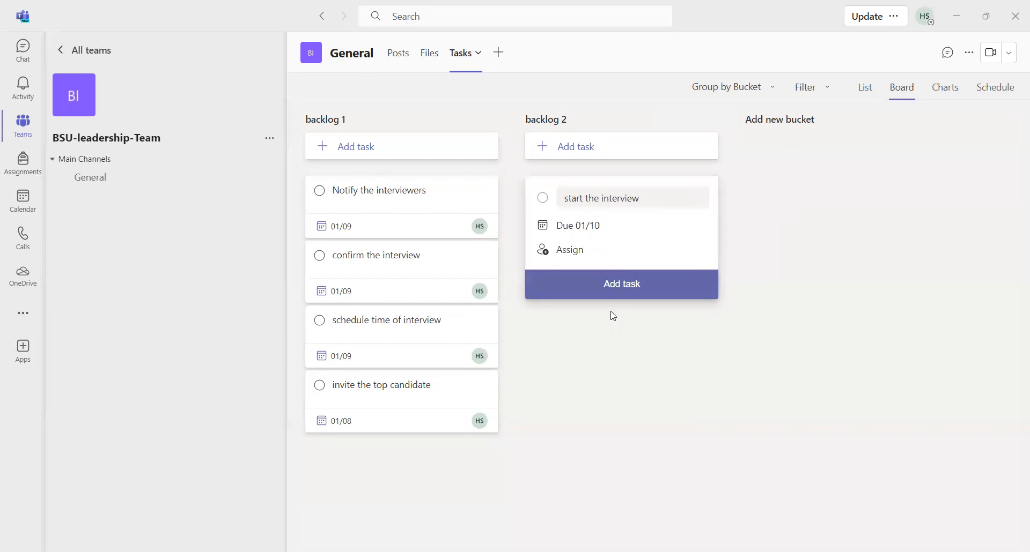
{"action": "left_click", "coordinate": [570, 256]}
{"action": "left_click", "coordinate": [592, 333]}
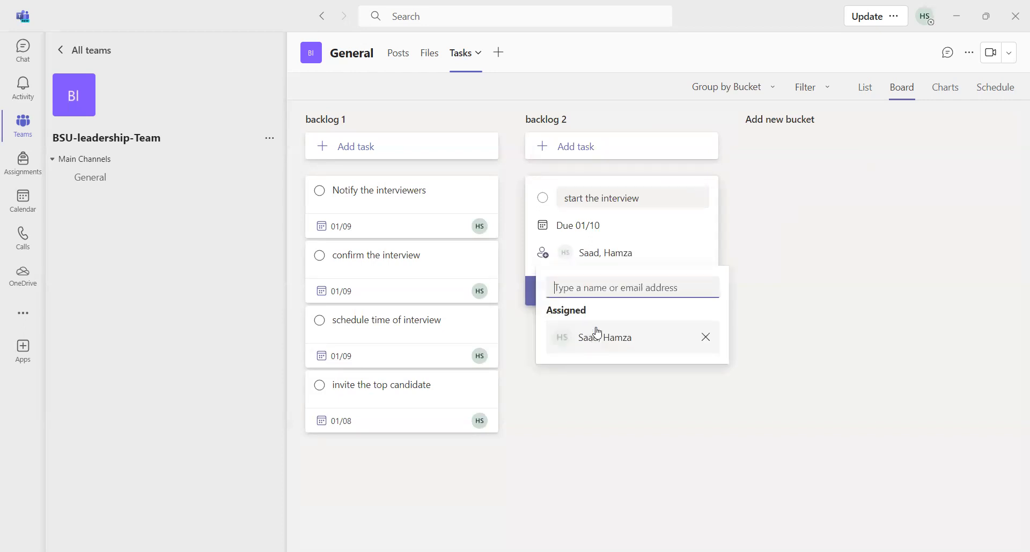
{"action": "left_click", "coordinate": [778, 298]}
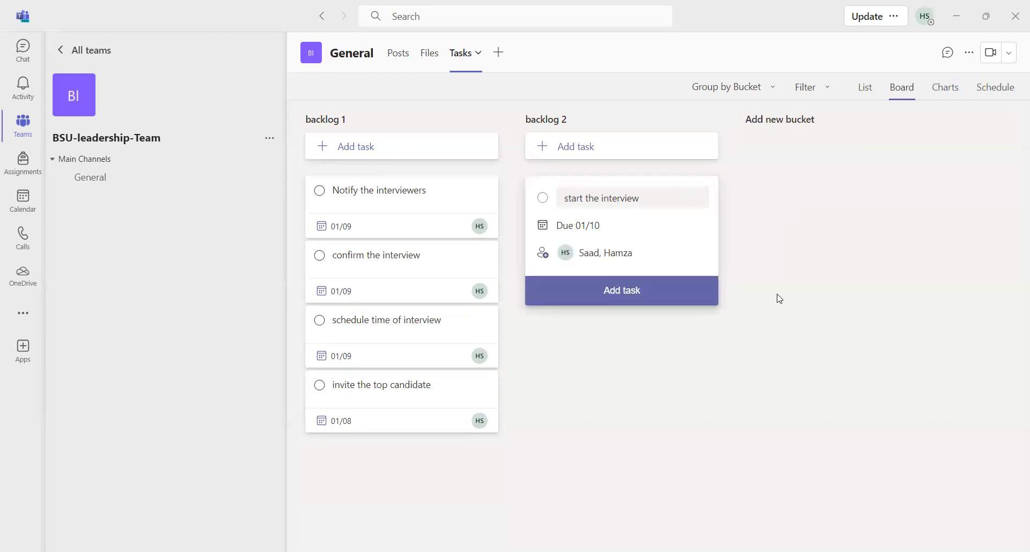
{"action": "left_click", "coordinate": [635, 300]}
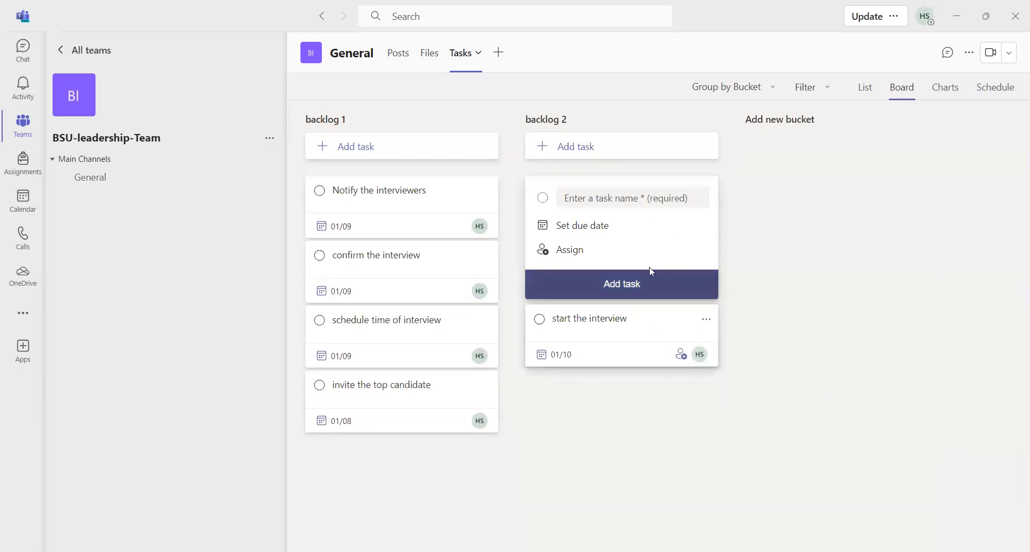
Add a "Prepare the questions" task to backlog 2, due January 9, 2024 and assigned to the suggested team member, and finish adding tasks.
{"action": "left_click", "coordinate": [620, 194]}
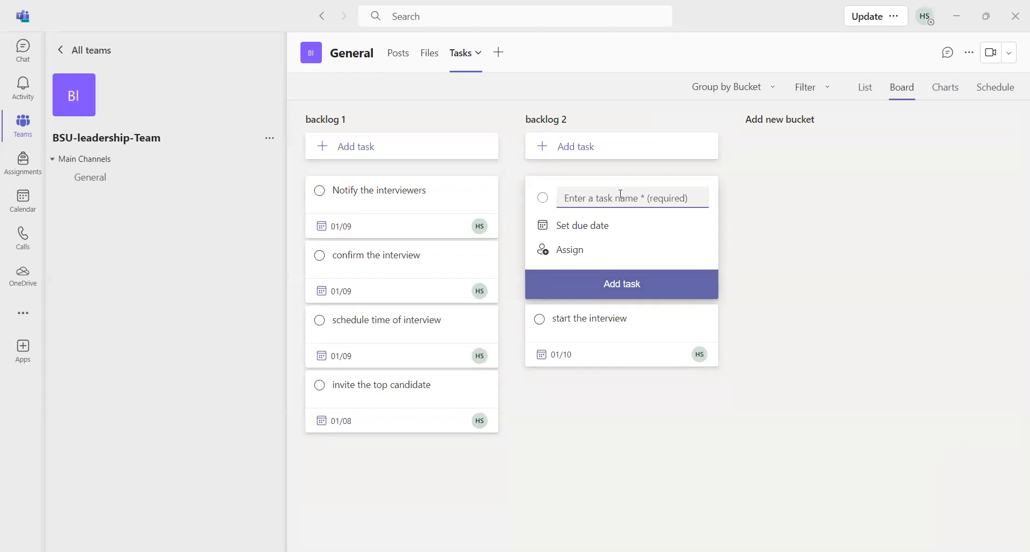
{"action": "type", "text": "Prepare the questions"}
{"action": "left_click", "coordinate": [584, 232]}
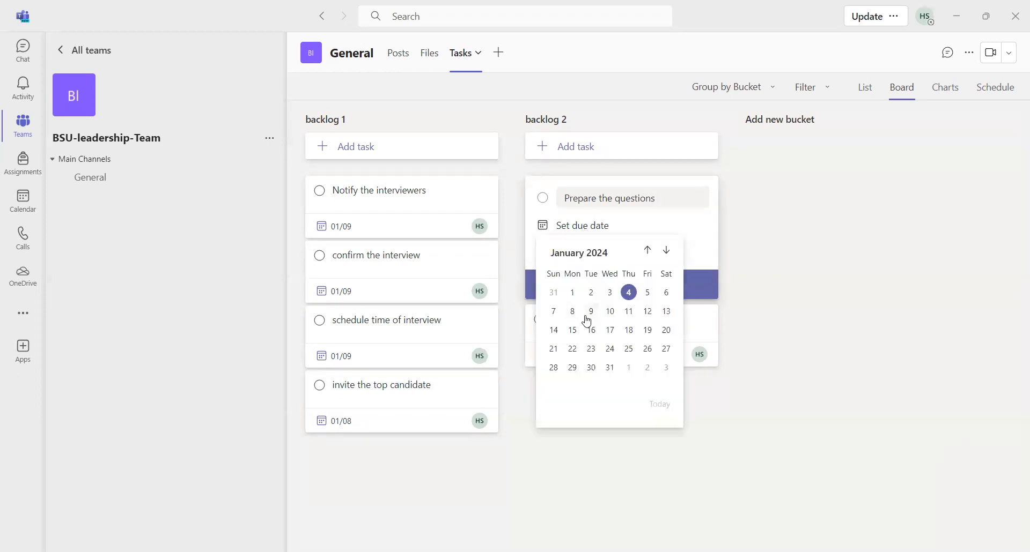
{"action": "left_click", "coordinate": [590, 312]}
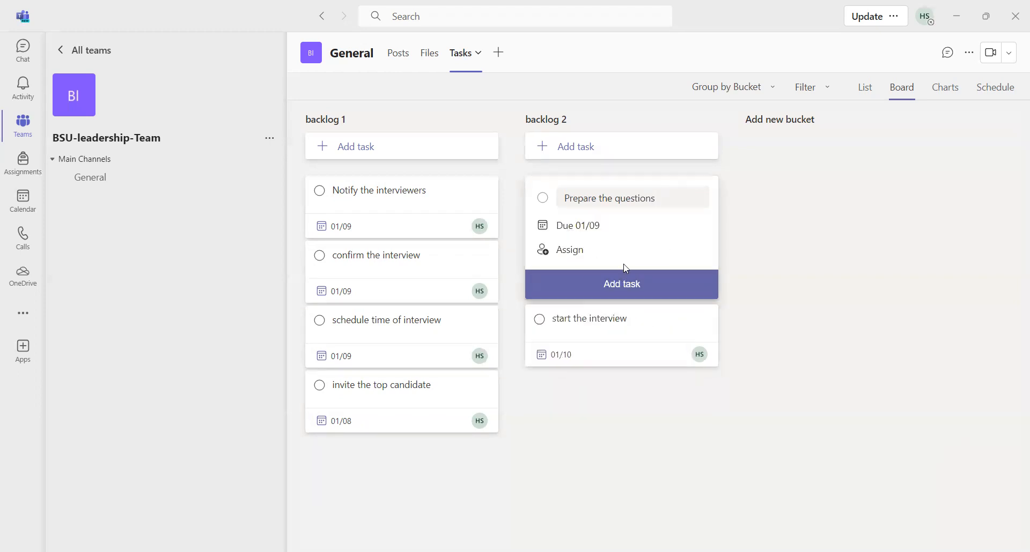
{"action": "left_click", "coordinate": [573, 258]}
{"action": "left_click", "coordinate": [613, 347]}
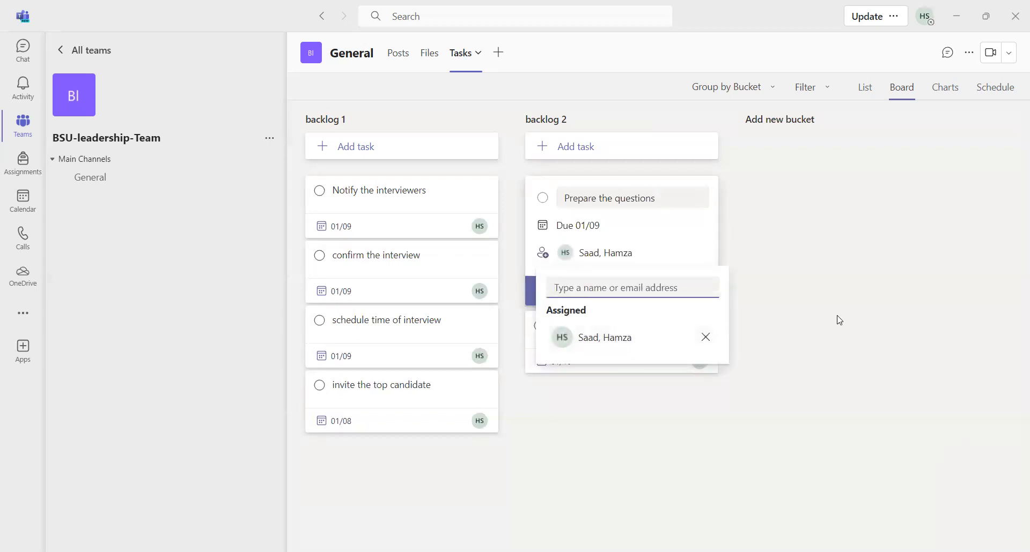
{"action": "left_click", "coordinate": [811, 305]}
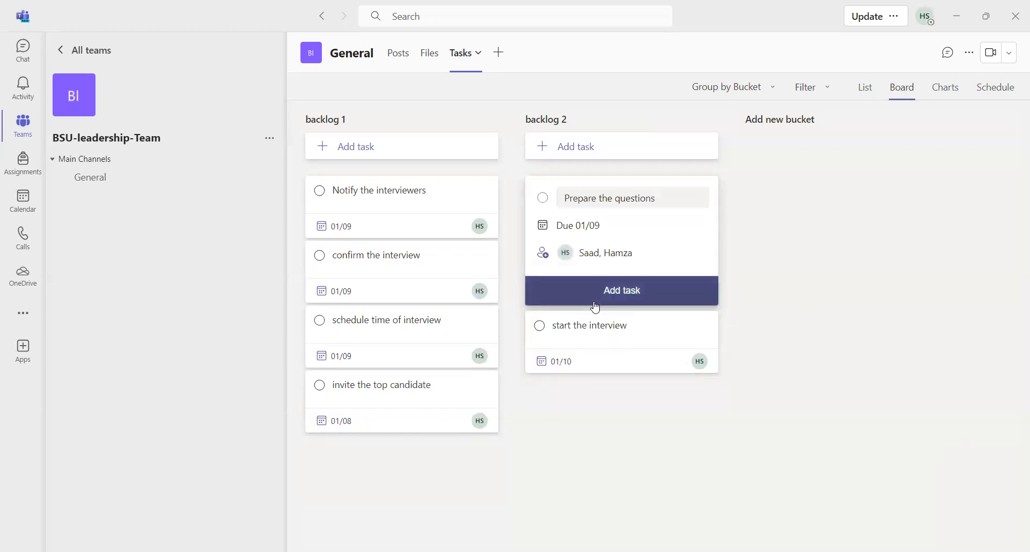
{"action": "left_click", "coordinate": [596, 303]}
{"action": "left_click", "coordinate": [778, 287]}
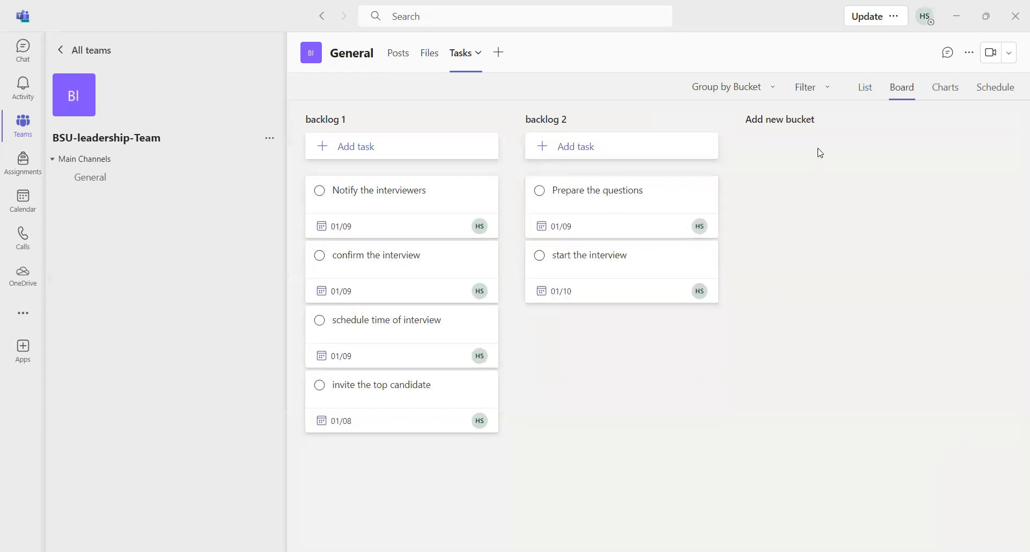
Create a new bucket named "backlog 3" beside backlog 2 on the task board.
{"action": "left_click", "coordinate": [782, 122]}
{"action": "type", "text": "bac"}
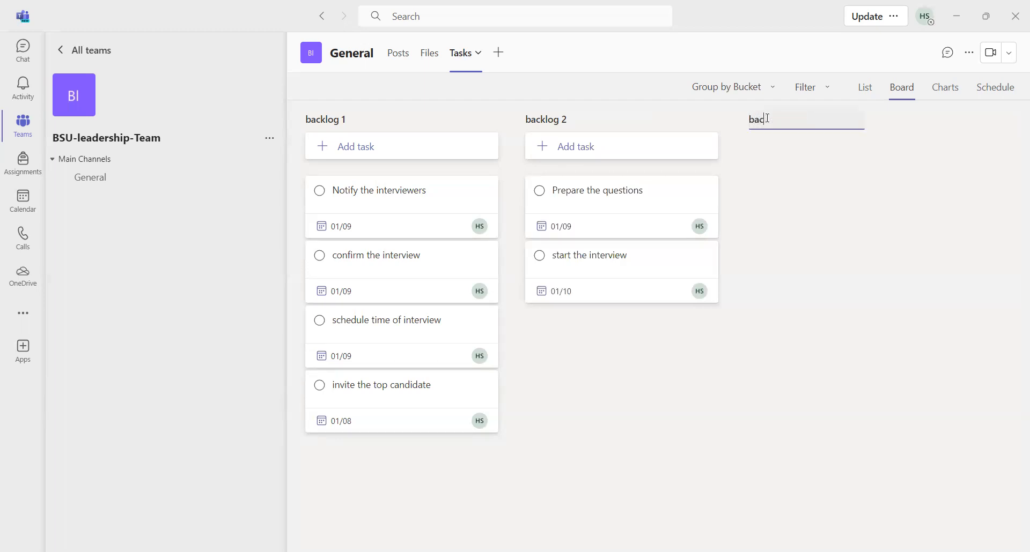
{"action": "type", "text": "klog 3"}
{"action": "left_click", "coordinate": [811, 170]}
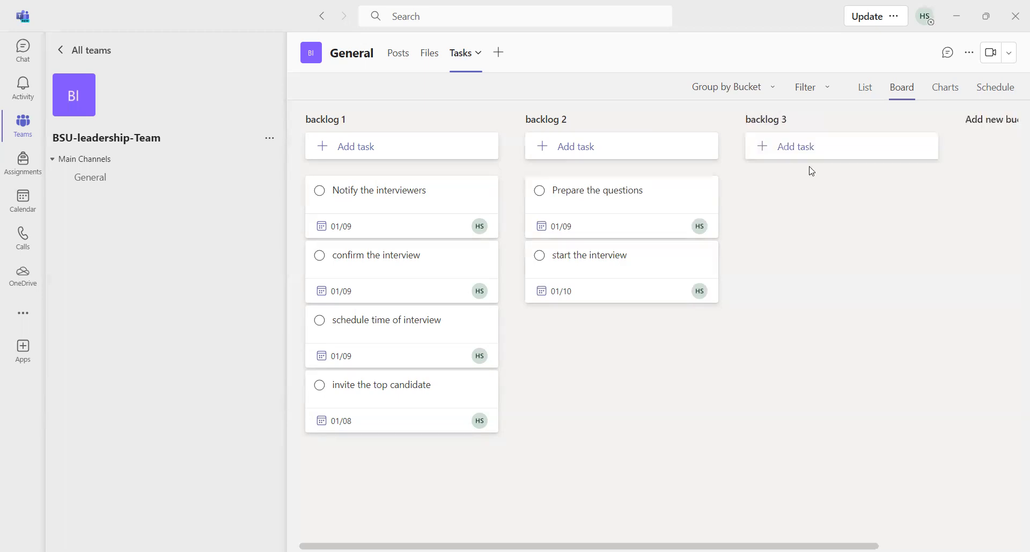
Add a "finish the interview" task to backlog 3, due January 11, 2024 and assigned to the suggested team member.
{"action": "left_click", "coordinate": [804, 154]}
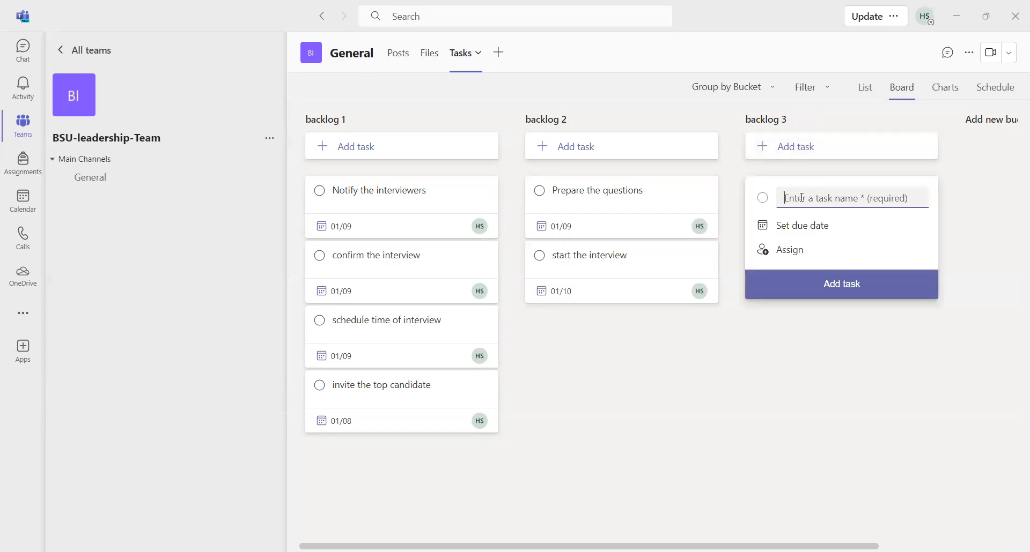
{"action": "type", "text": "finish the interview"}
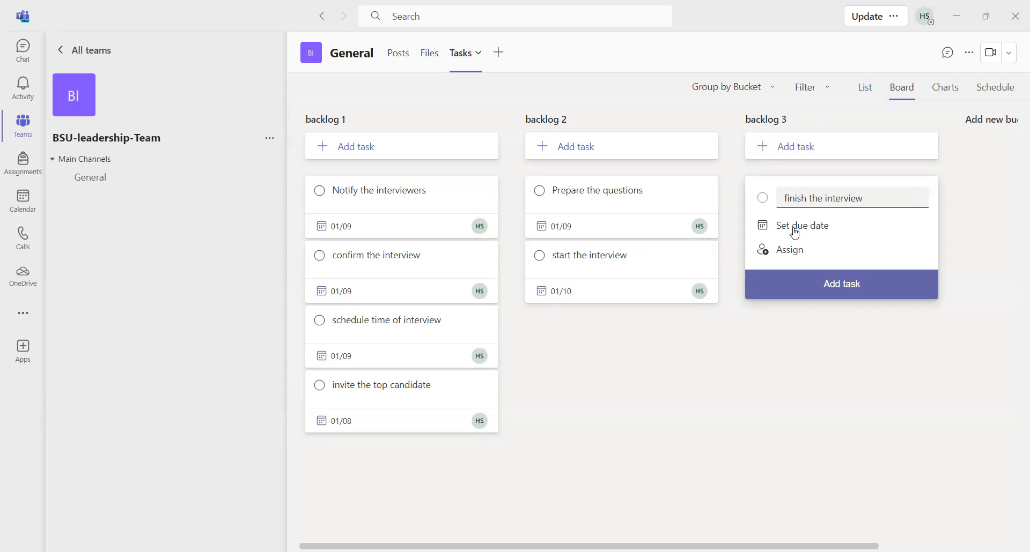
{"action": "left_click", "coordinate": [792, 231]}
{"action": "left_click", "coordinate": [849, 312]}
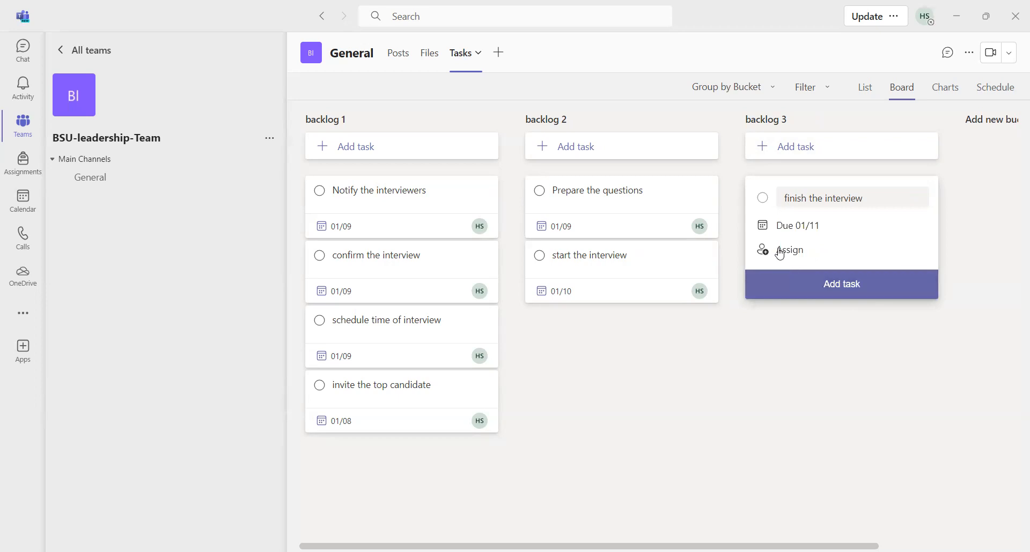
{"action": "left_click", "coordinate": [781, 252]}
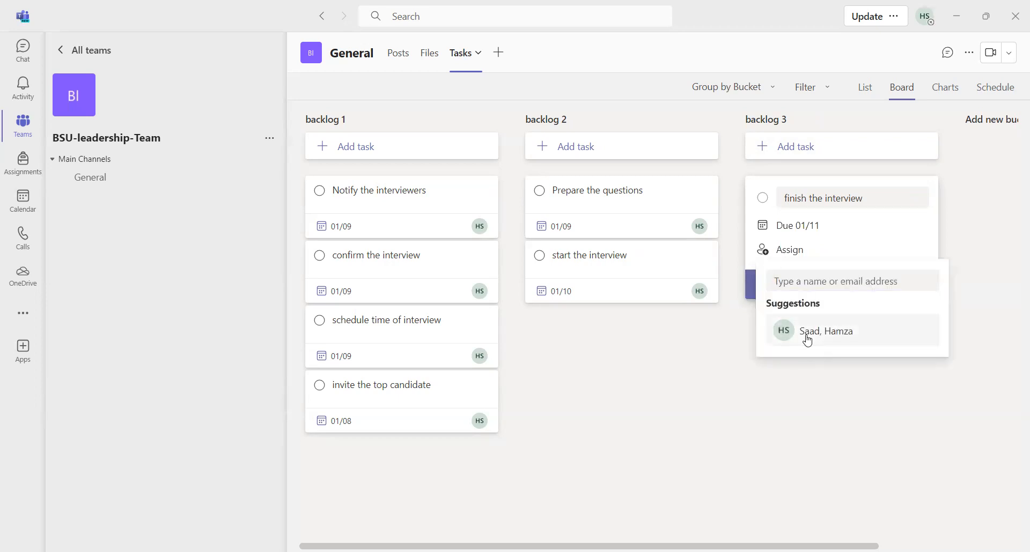
{"action": "left_click", "coordinate": [804, 337]}
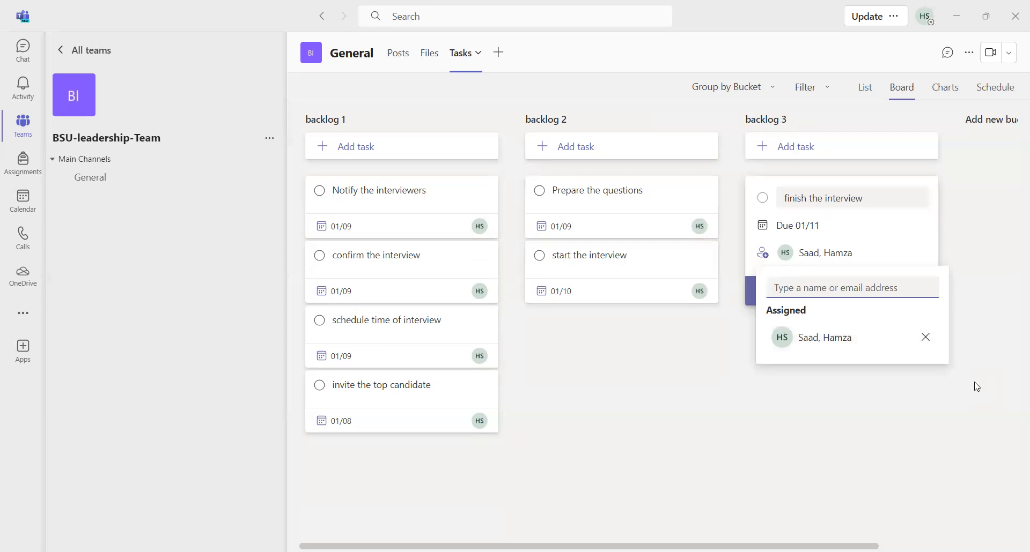
{"action": "left_click", "coordinate": [967, 261]}
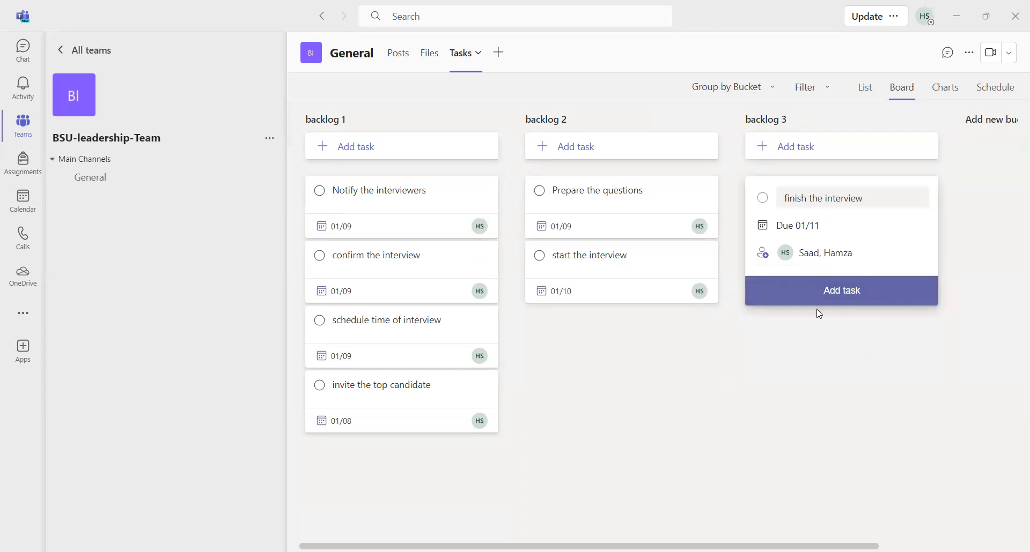
{"action": "left_click", "coordinate": [851, 293]}
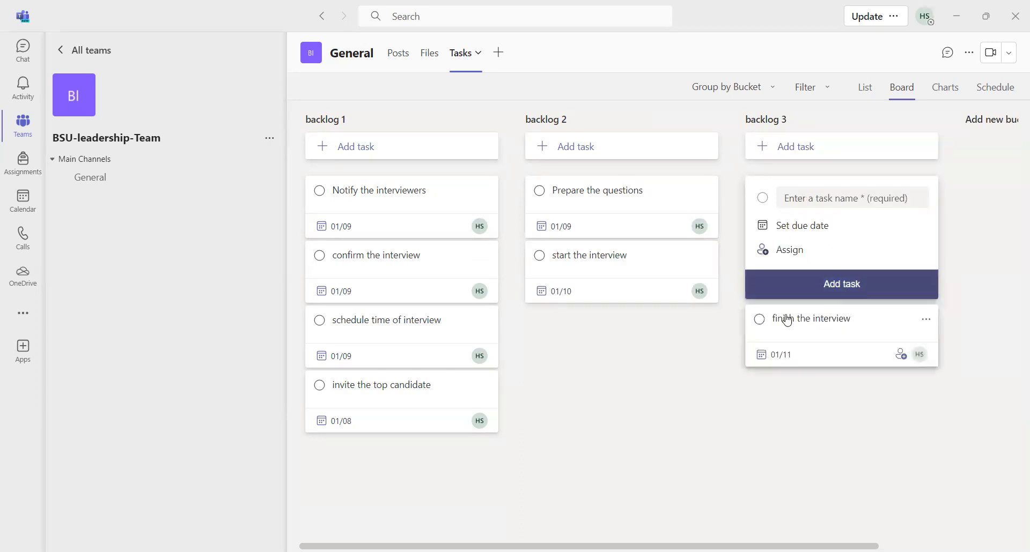
Add a "get desision" task to backlog 3, due January 12, 2024 and assigned to the suggested team member, and finish adding tasks.
{"action": "left_click", "coordinate": [804, 198]}
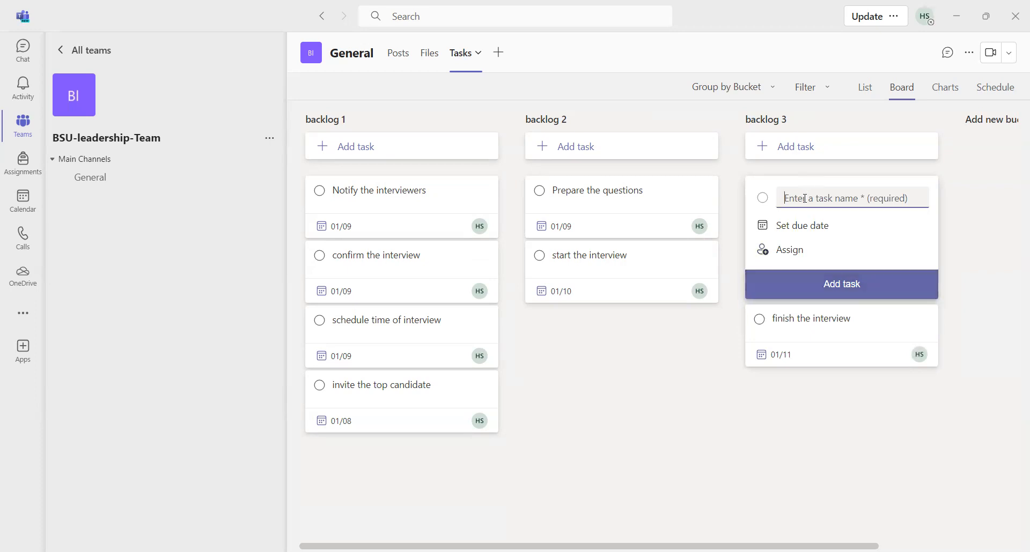
{"action": "type", "text": "get desision"}
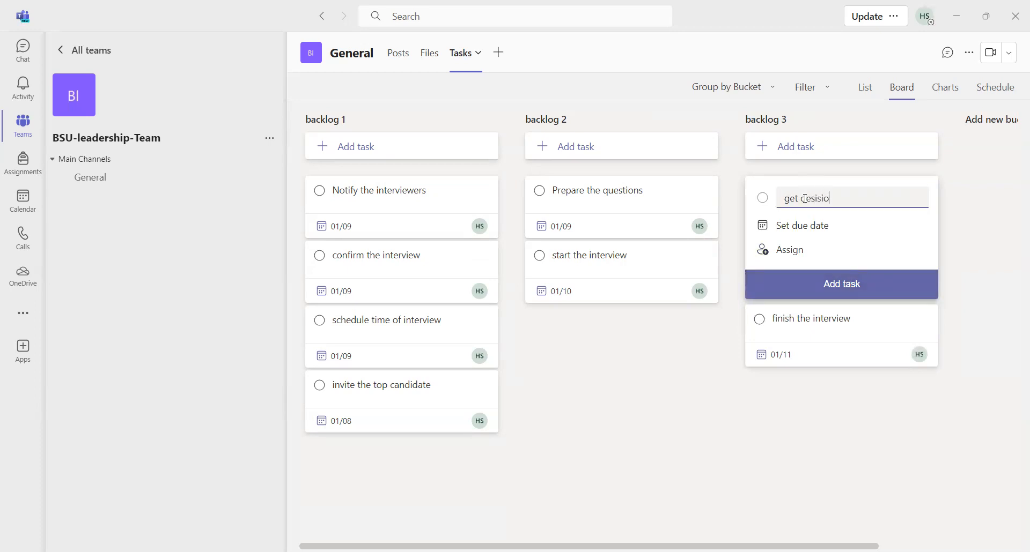
{"action": "left_click", "coordinate": [800, 231]}
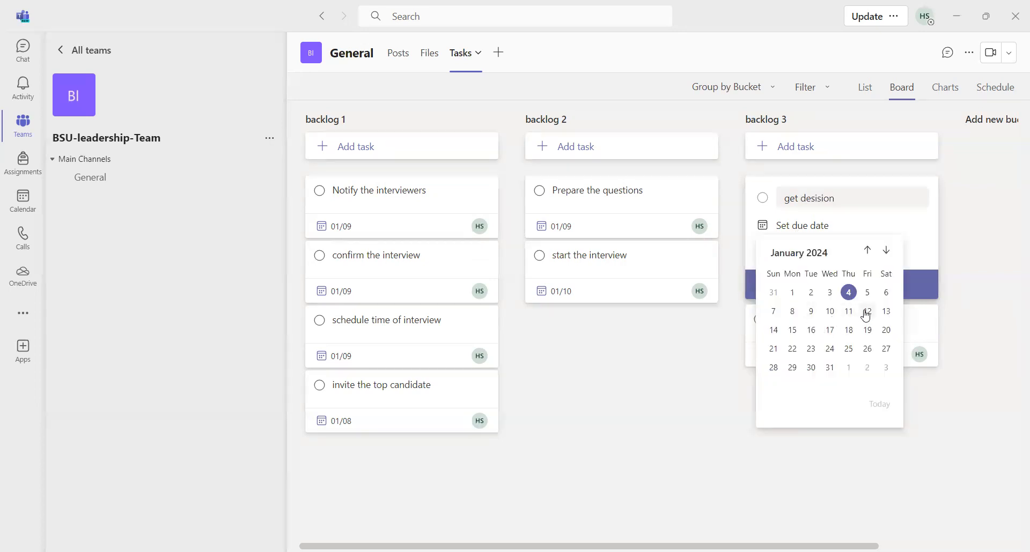
{"action": "left_click", "coordinate": [867, 312]}
{"action": "left_click", "coordinate": [792, 251]}
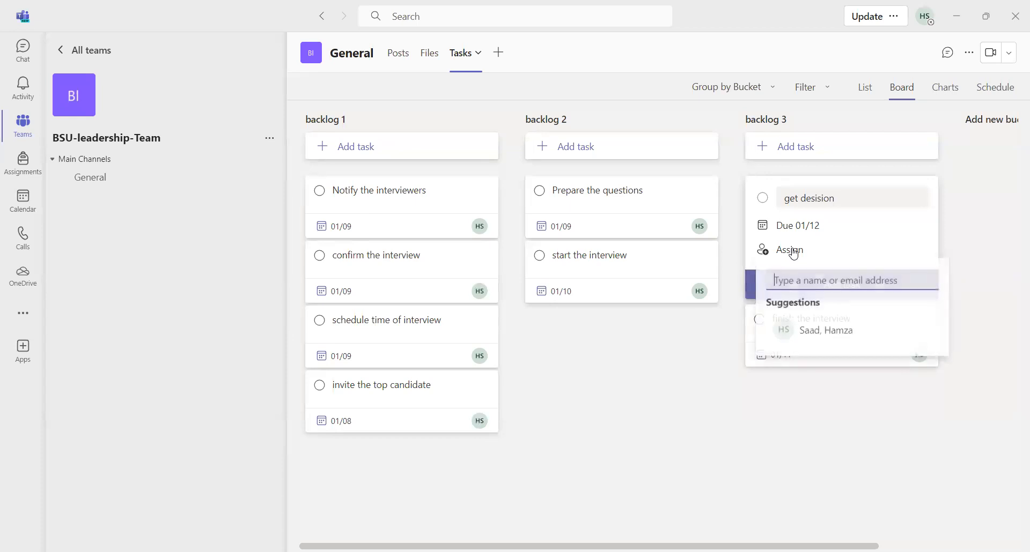
{"action": "left_click", "coordinate": [811, 334]}
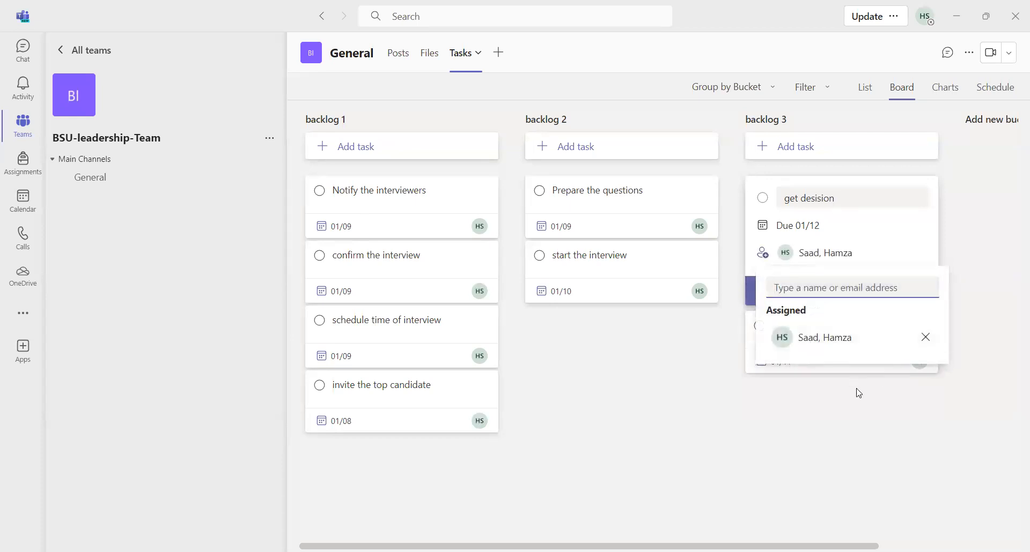
{"action": "left_click", "coordinate": [839, 409]}
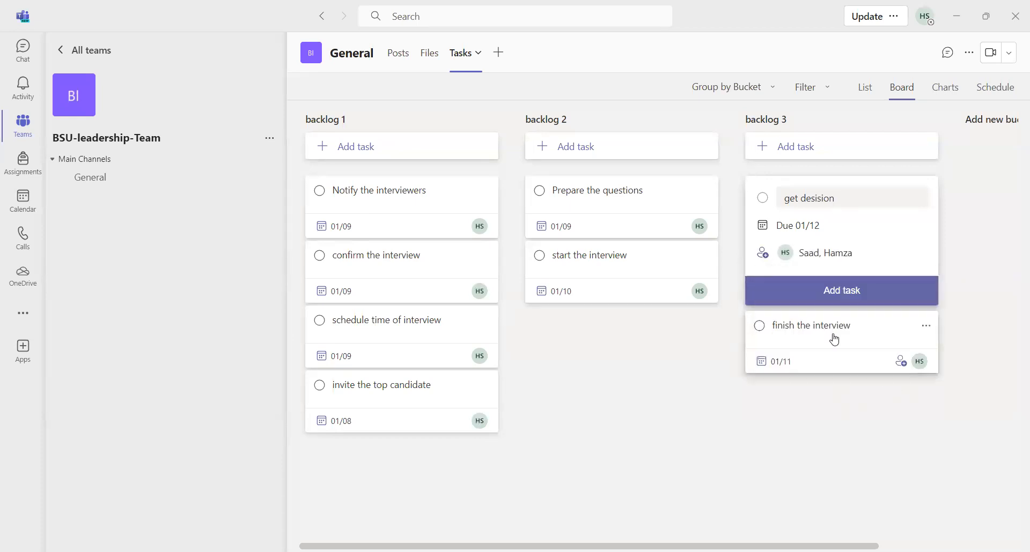
{"action": "left_click", "coordinate": [835, 299]}
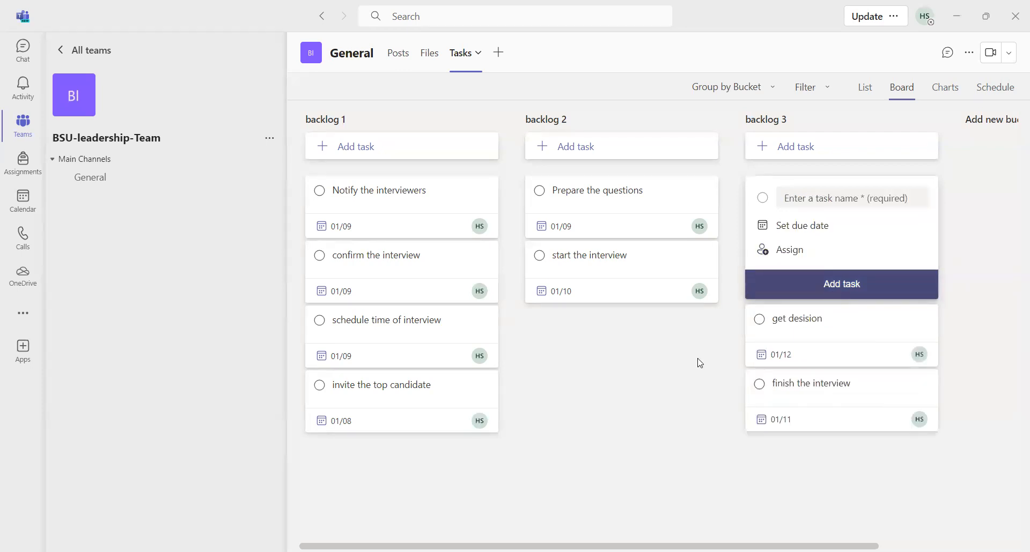
{"action": "left_click", "coordinate": [699, 363]}
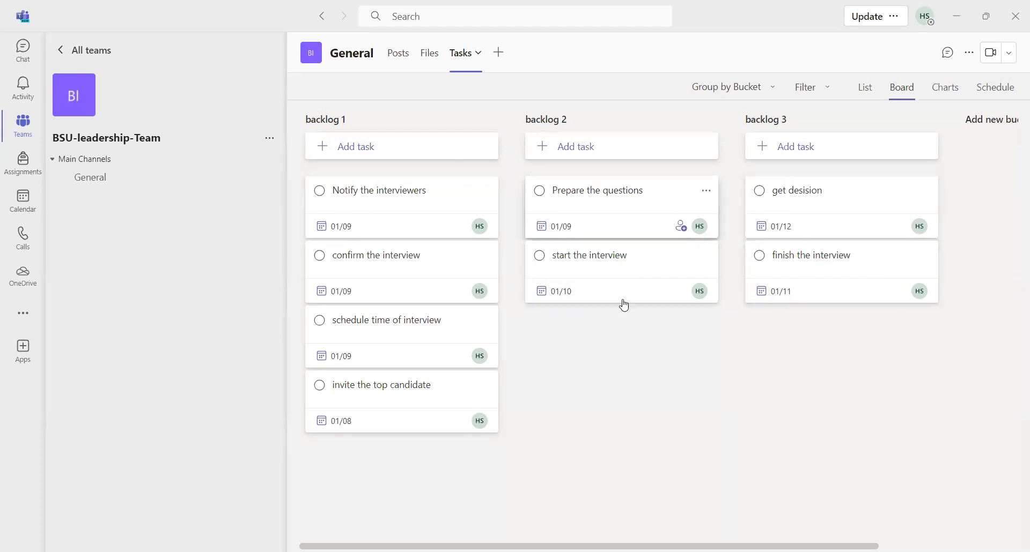
Examine the January 2024 task schedule, including all tasks due January 9 and the unscheduled backlog 1 section.
{"action": "left_click", "coordinate": [1000, 91]}
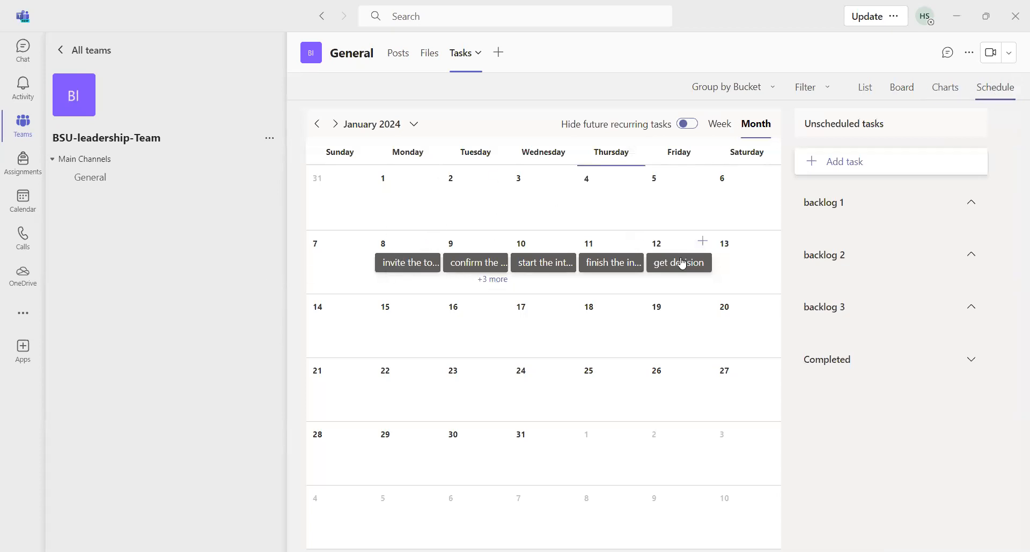
{"action": "left_click", "coordinate": [486, 280]}
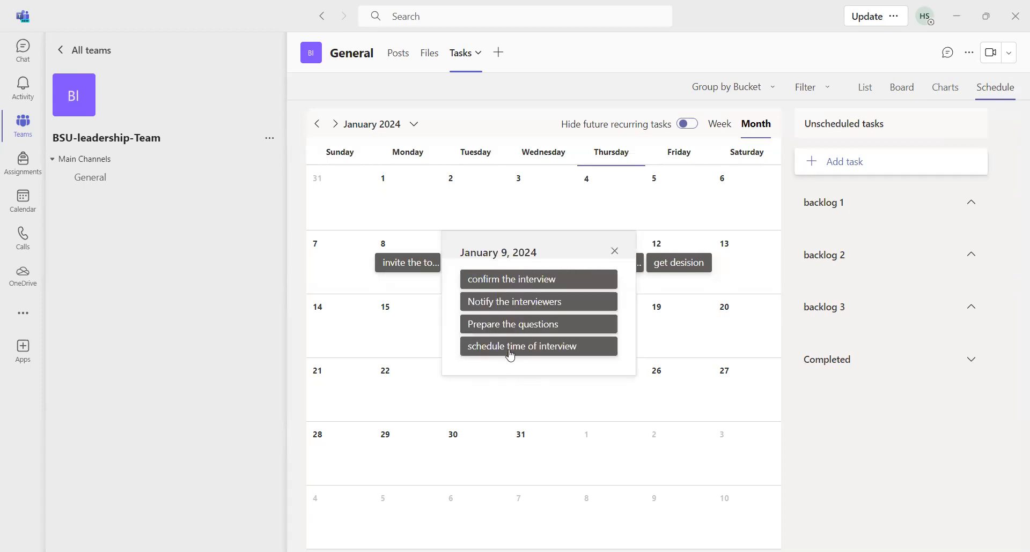
{"action": "left_click", "coordinate": [812, 205]}
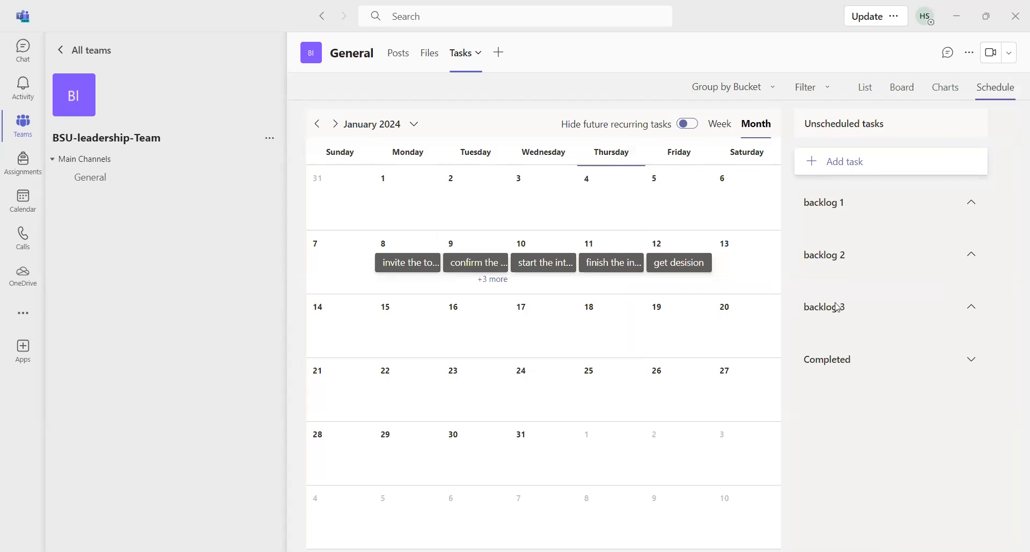
{"action": "left_click", "coordinate": [973, 206]}
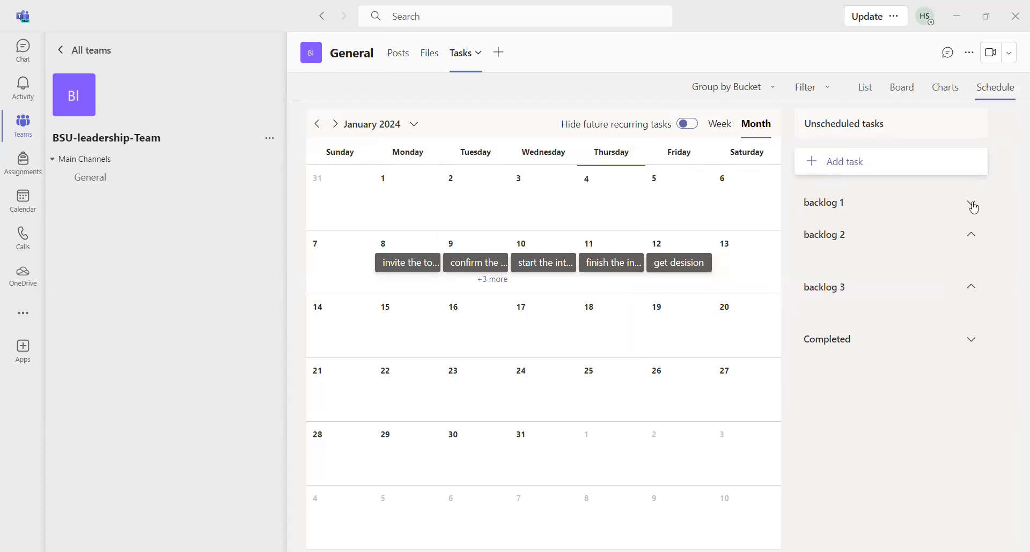
{"action": "left_click", "coordinate": [973, 206]}
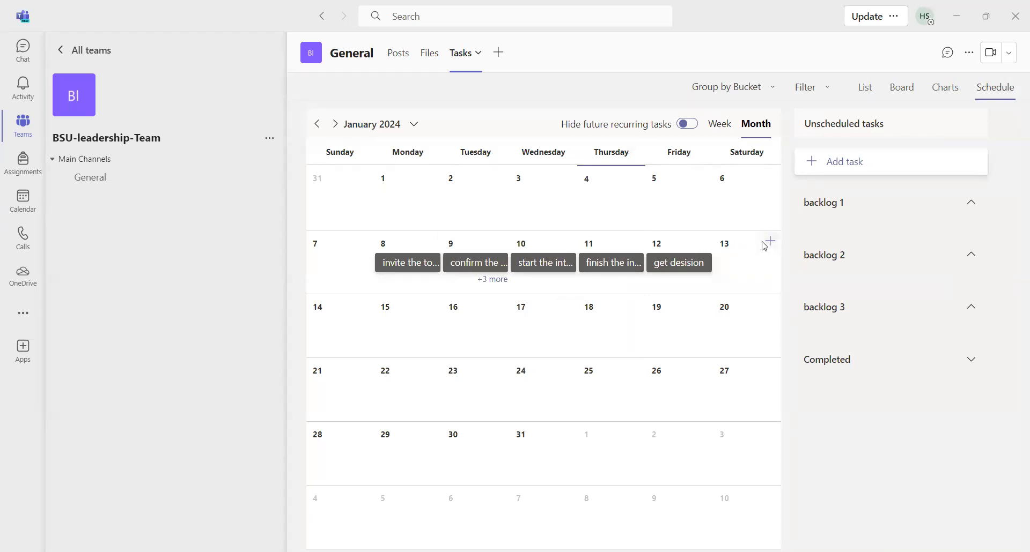
{"action": "left_click", "coordinate": [767, 244]}
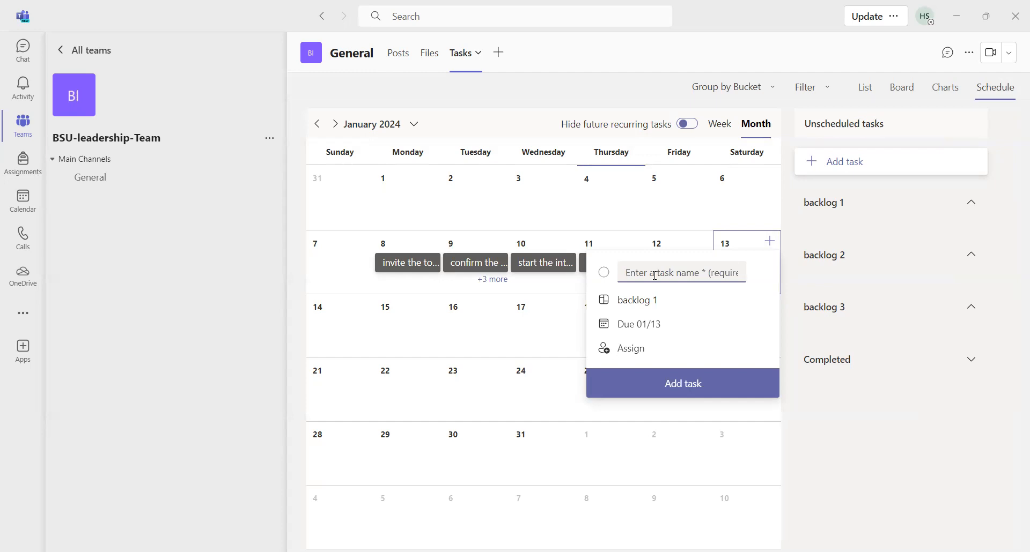
{"action": "type", "text": "hire top candidate"}
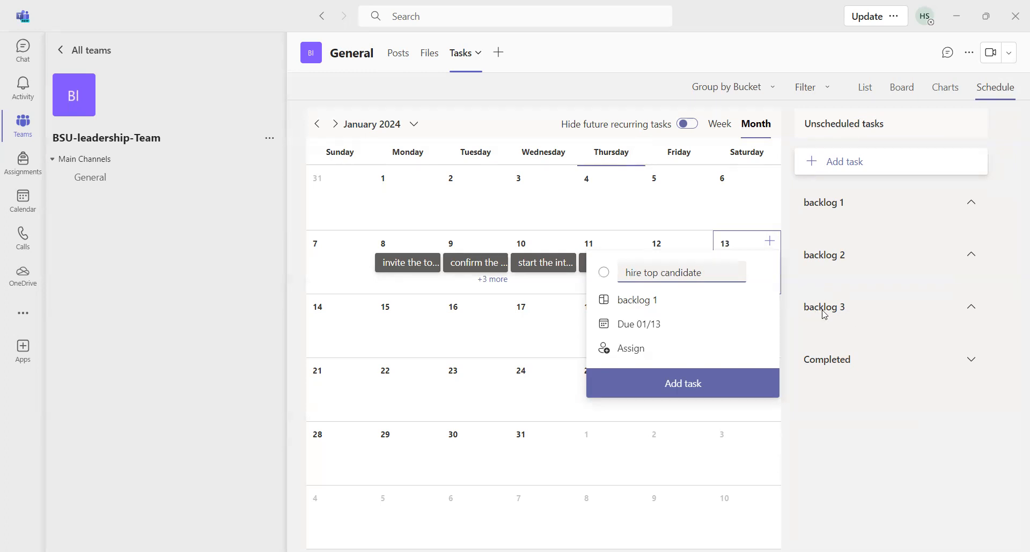
{"action": "left_click", "coordinate": [605, 302]}
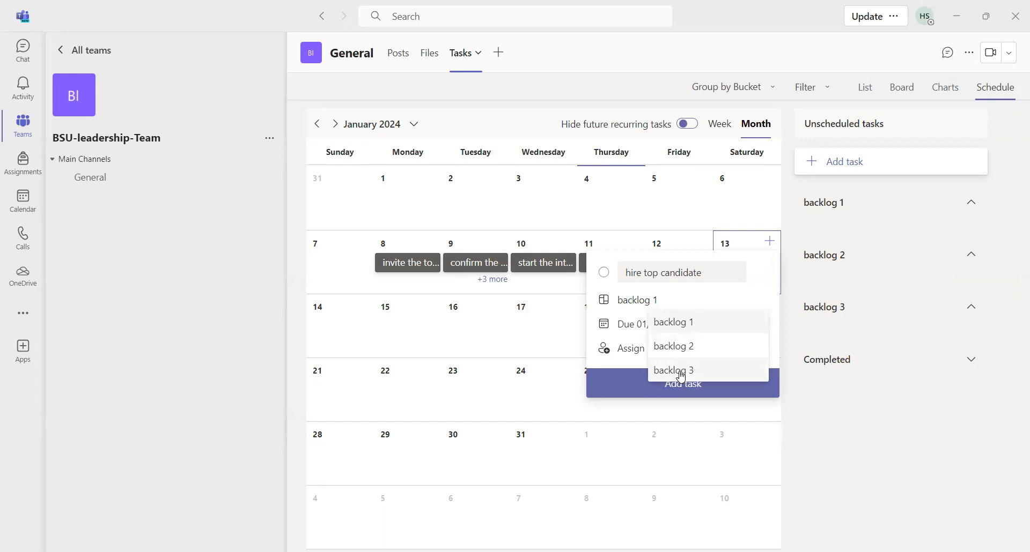
{"action": "left_click", "coordinate": [681, 371]}
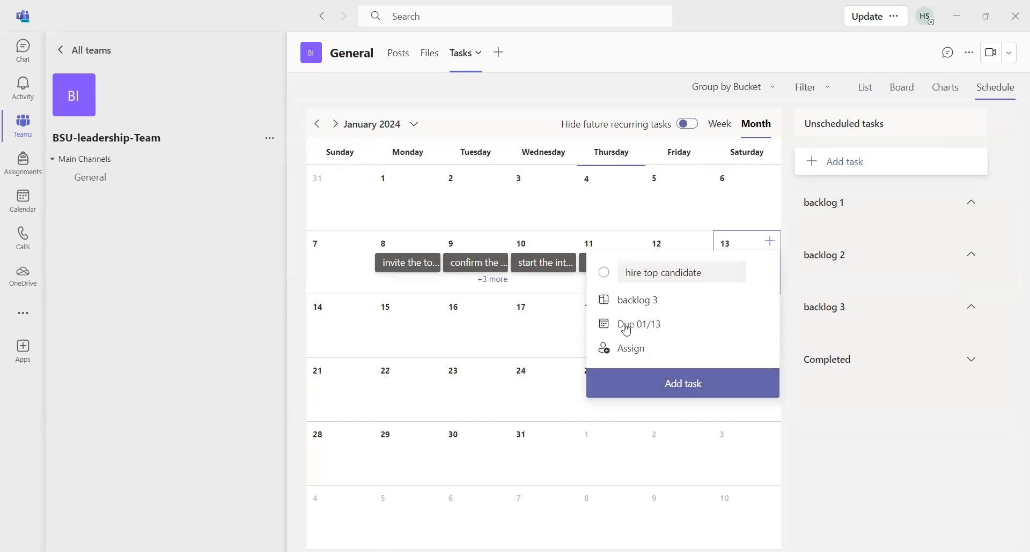
{"action": "left_click", "coordinate": [634, 353]}
{"action": "left_click", "coordinate": [657, 431]}
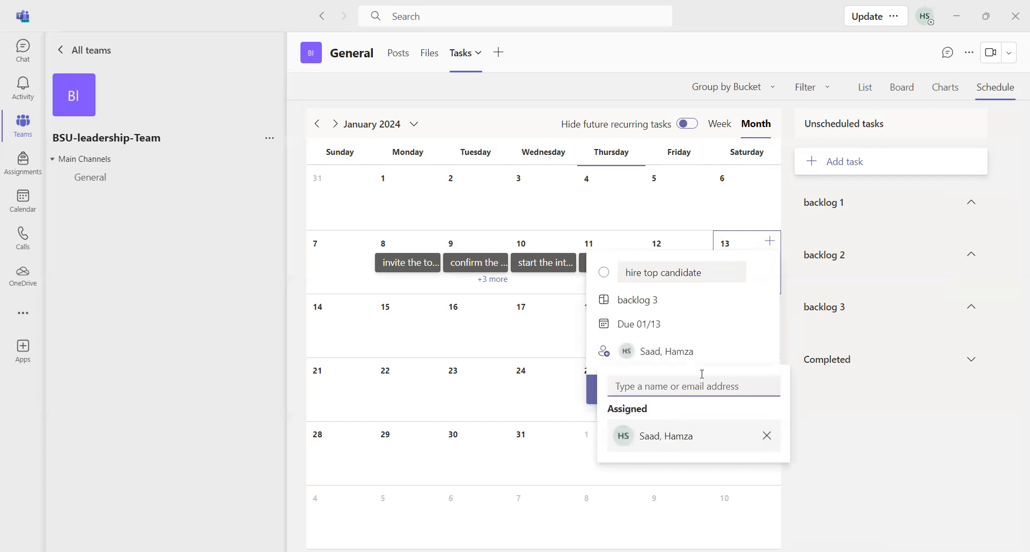
{"action": "left_click", "coordinate": [878, 341]}
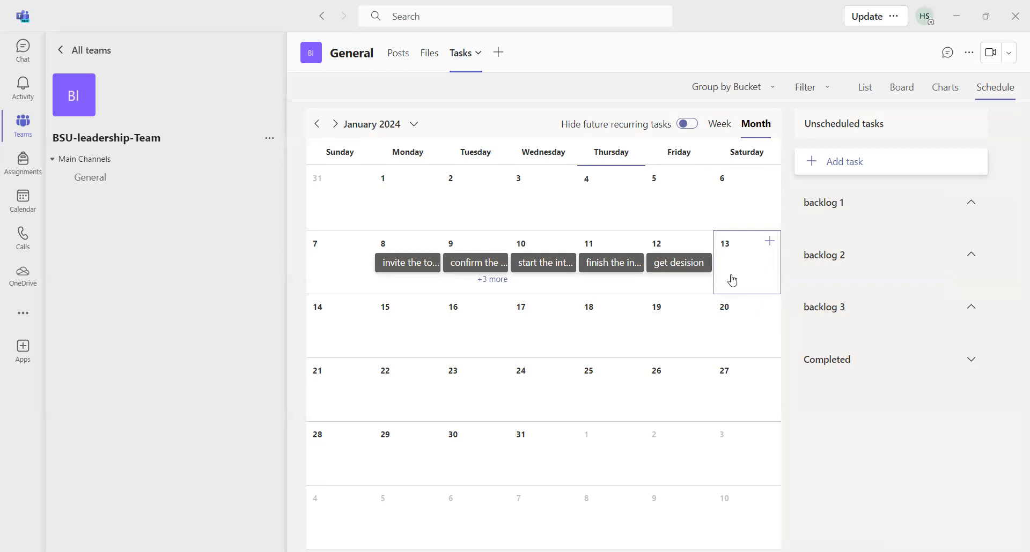
Add a "hire top candidate" task on January 13, 2024 in the schedule, in backlog 3 and assigned to the suggested team member.
{"action": "left_click", "coordinate": [769, 241]}
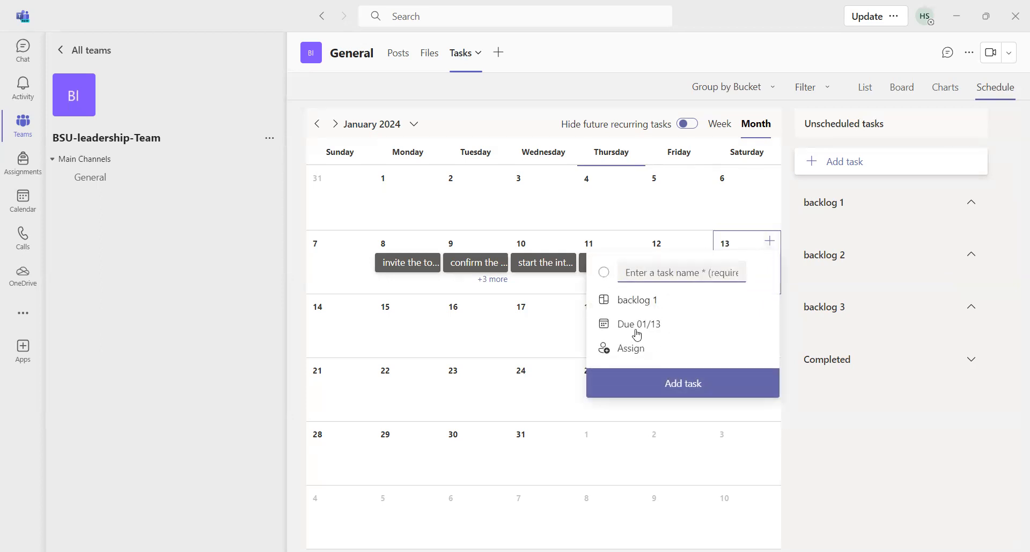
{"action": "type", "text": "hire top"}
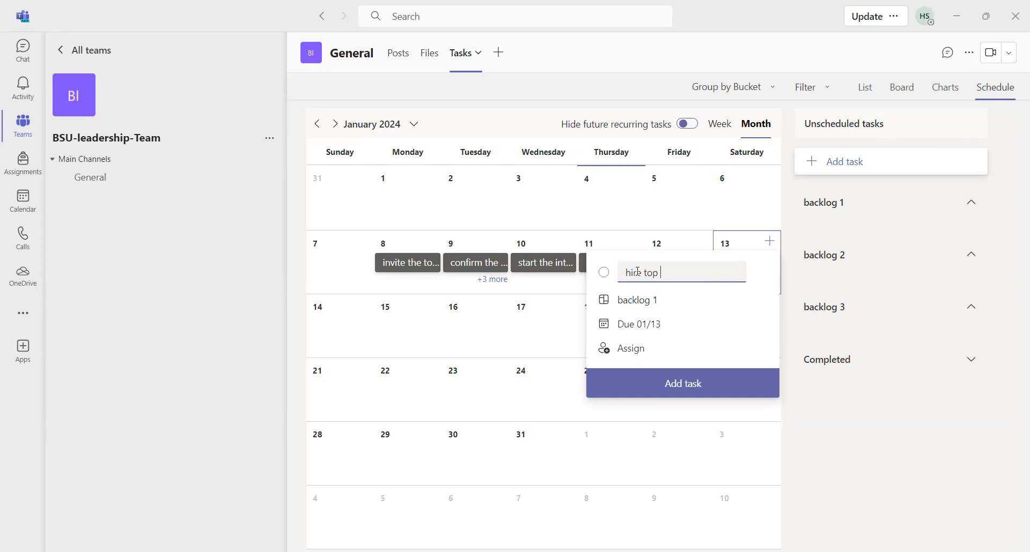
{"action": "type", "text": "candidate"}
{"action": "left_click", "coordinate": [631, 303]}
{"action": "left_click", "coordinate": [668, 376]}
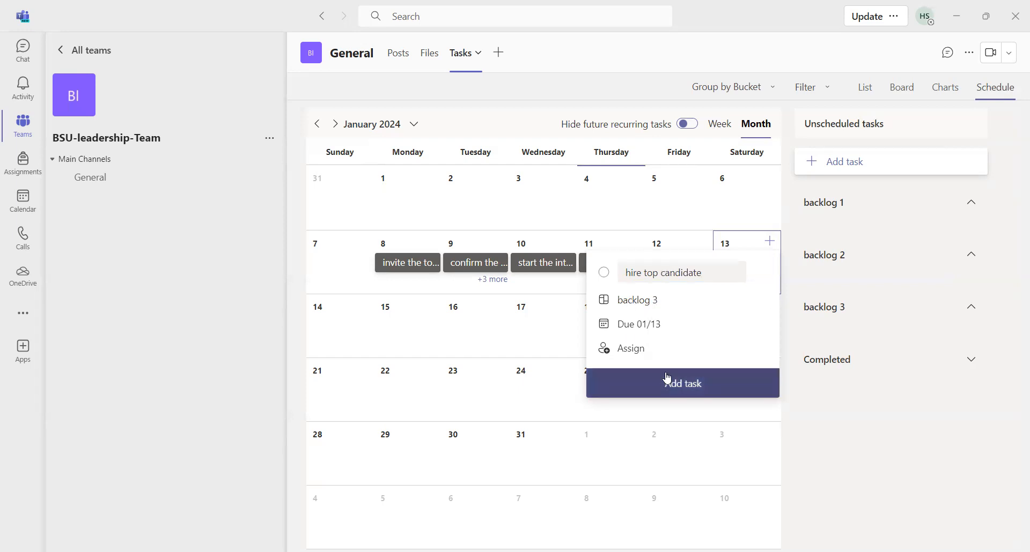
{"action": "left_click", "coordinate": [627, 350]}
{"action": "left_click", "coordinate": [663, 428]}
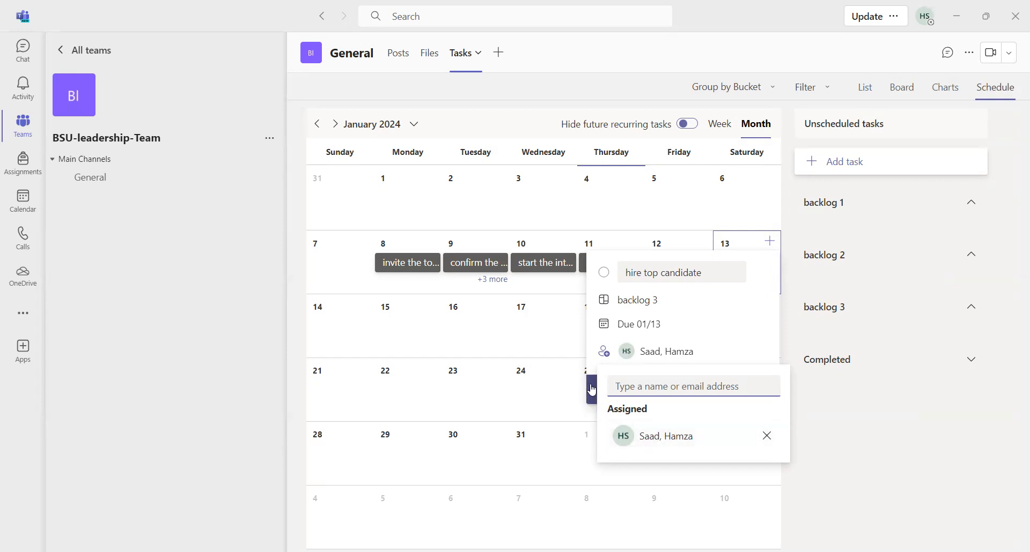
{"action": "left_click", "coordinate": [592, 390]}
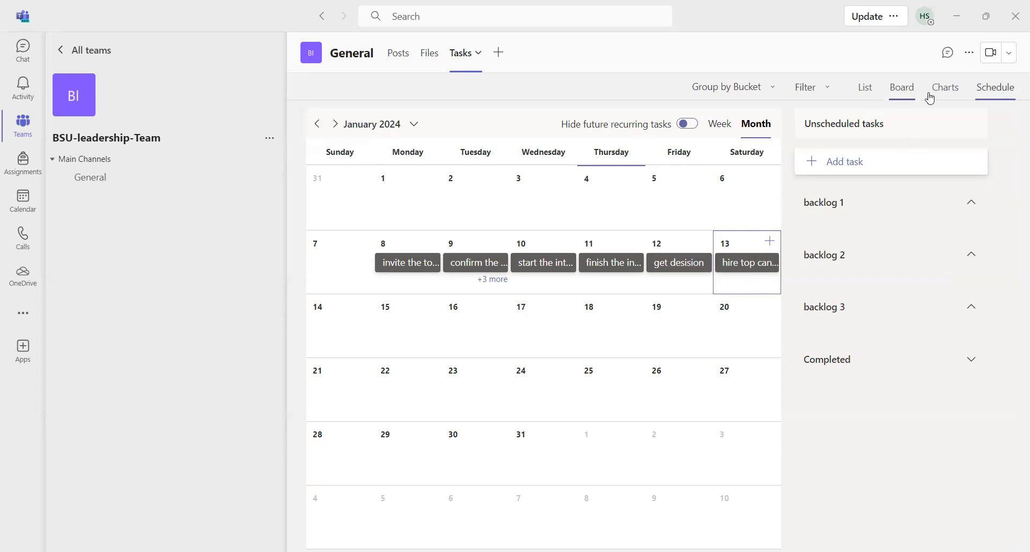
Review the plan's status and bucket charts, and return to the board view of the tasks.
{"action": "left_click", "coordinate": [945, 89]}
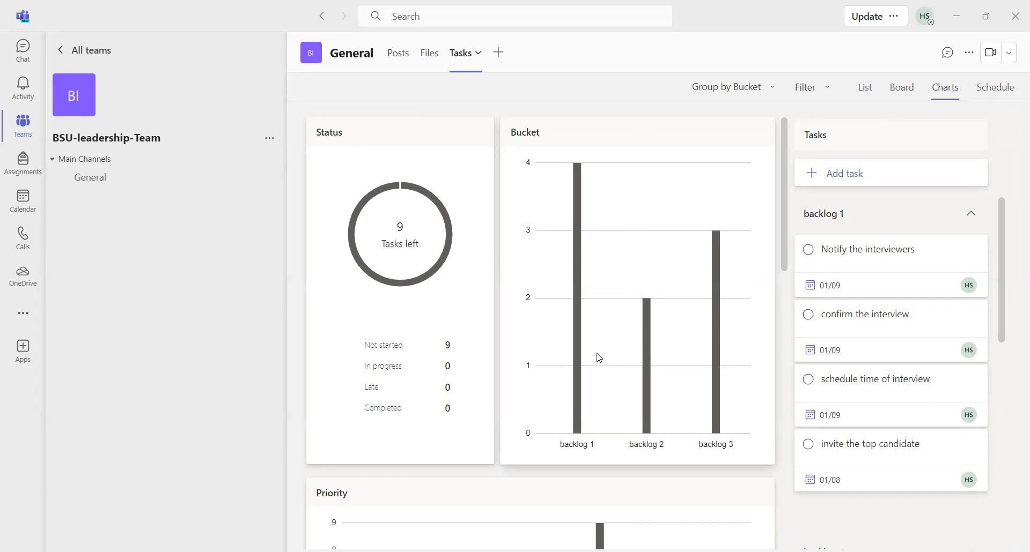
{"action": "left_click", "coordinate": [904, 94]}
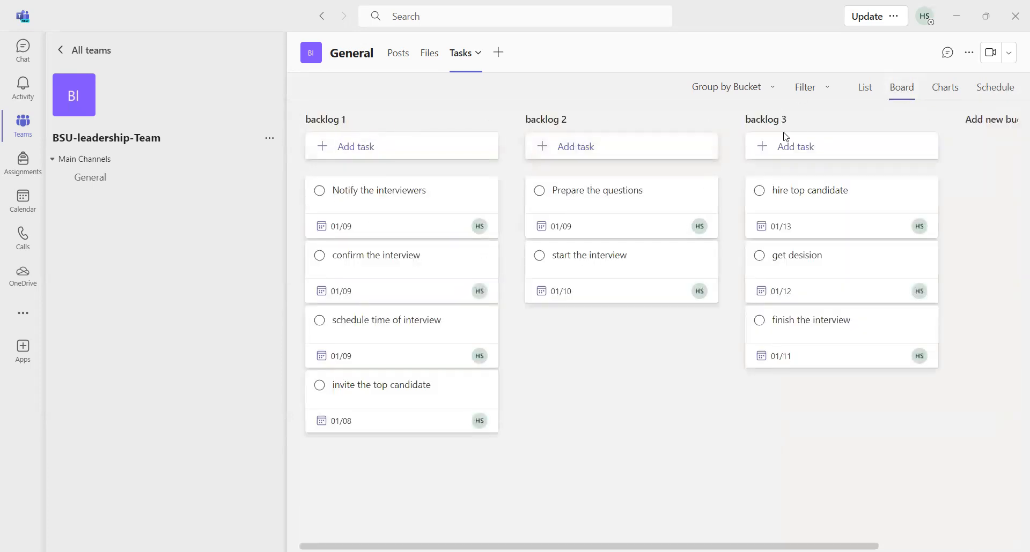
Review the active tasks in the list view along with the available filter options, and return to the board view.
{"action": "left_click", "coordinate": [864, 93]}
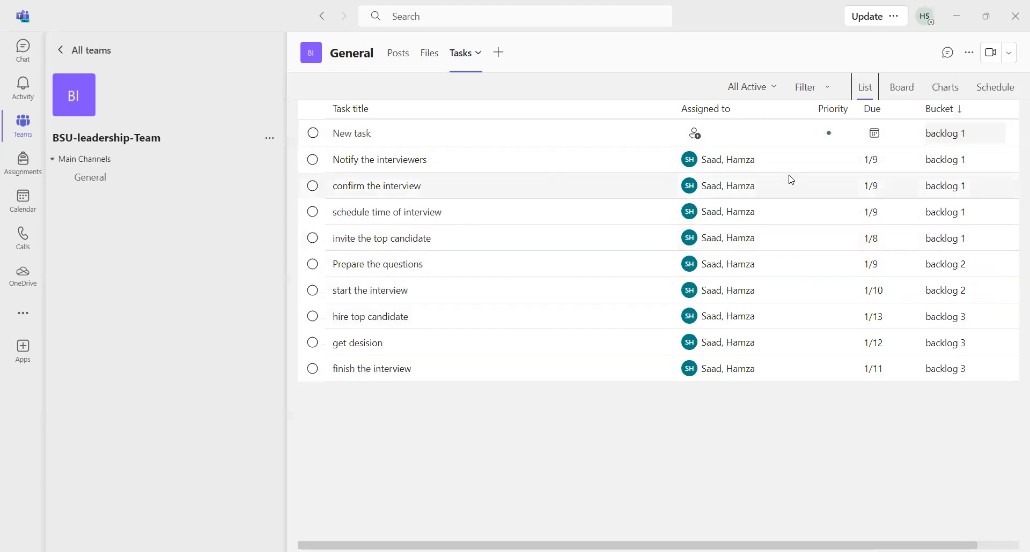
{"action": "left_click", "coordinate": [804, 92]}
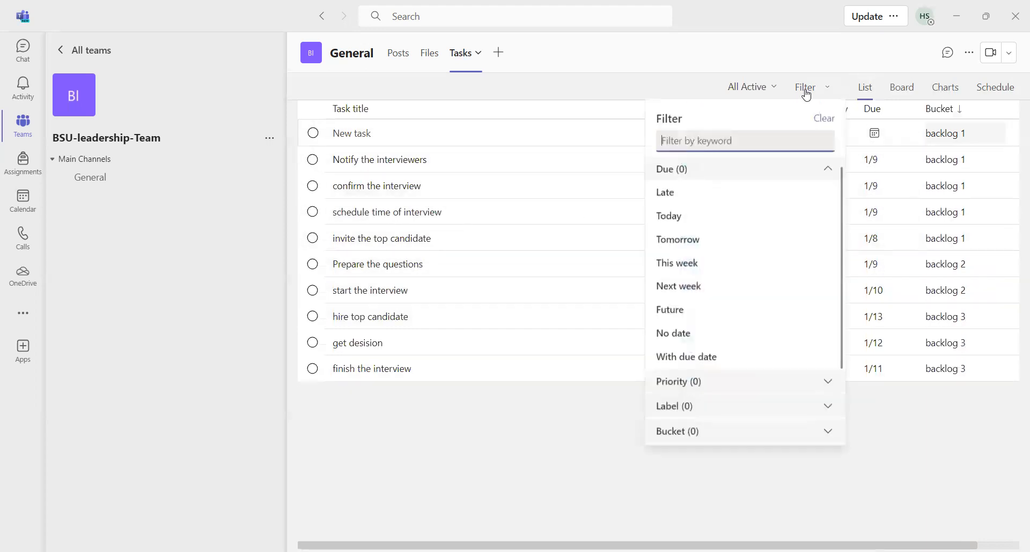
{"action": "left_click", "coordinate": [742, 91]}
{"action": "left_click", "coordinate": [742, 91]}
{"action": "left_click", "coordinate": [904, 94]}
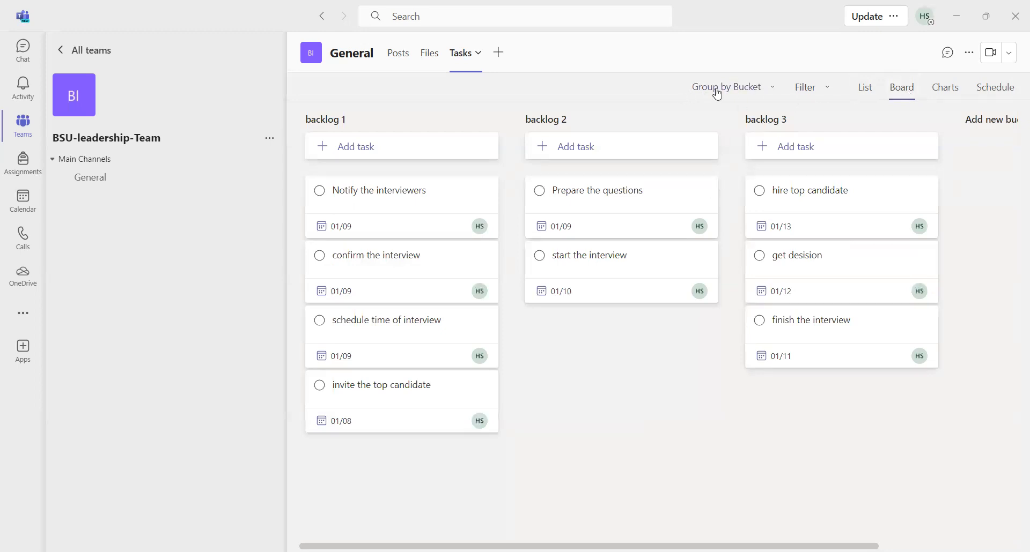
Group the board by progress and move the "invite the top candidate" task to Completed.
{"action": "left_click", "coordinate": [773, 88]}
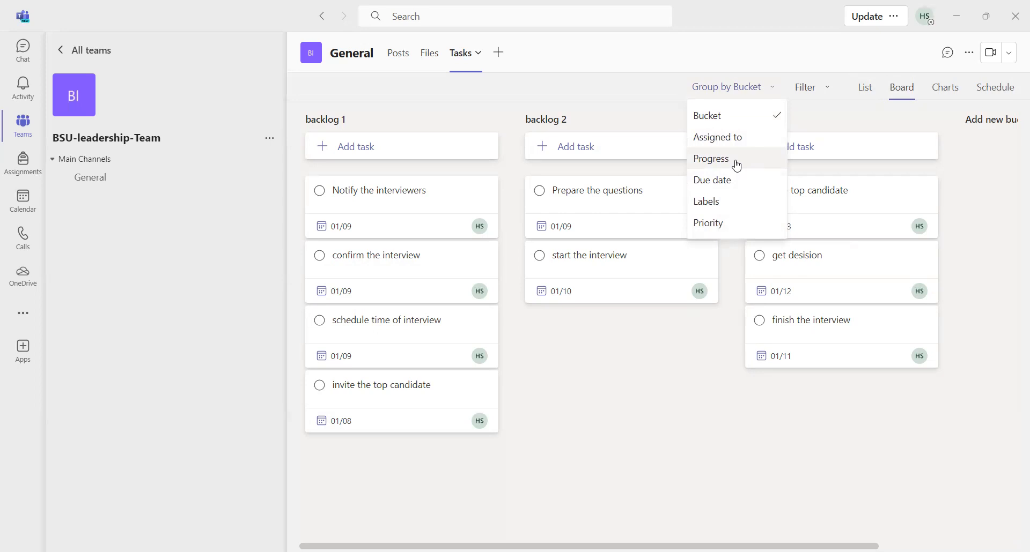
{"action": "left_click", "coordinate": [737, 167]}
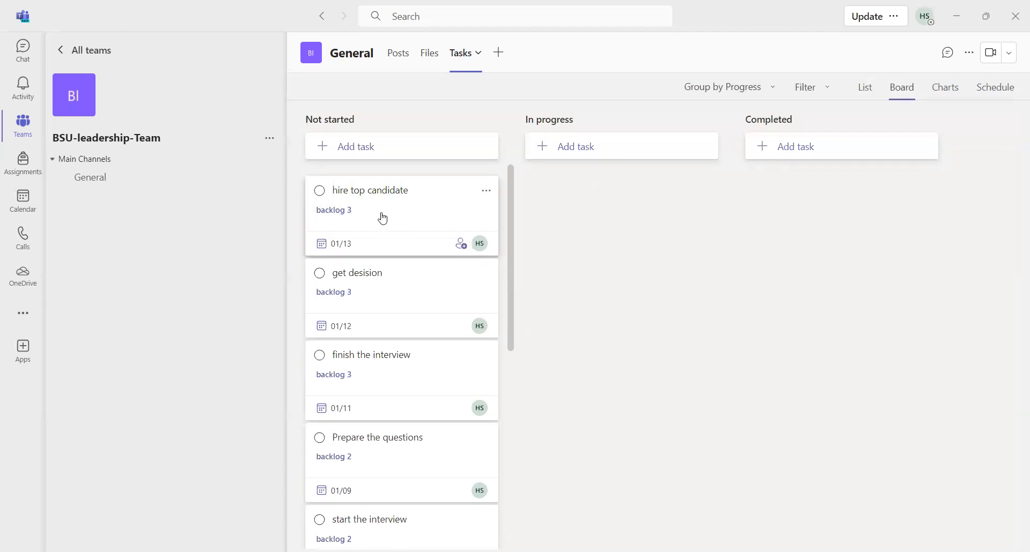
{"action": "left_click_drag", "start_coordinate": [512, 226], "coordinate": [519, 432]}
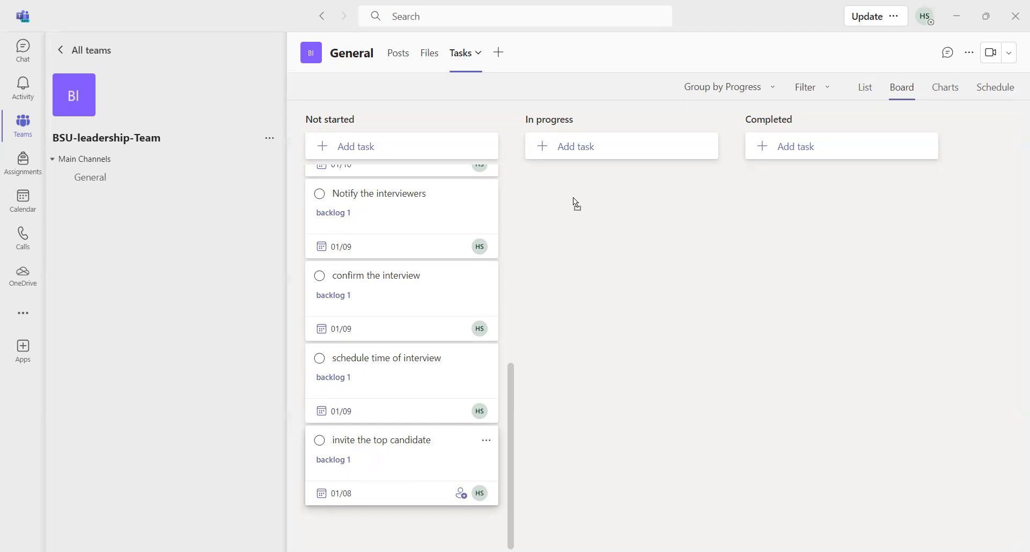
{"action": "left_click_drag", "start_coordinate": [572, 198], "coordinate": [578, 236]}
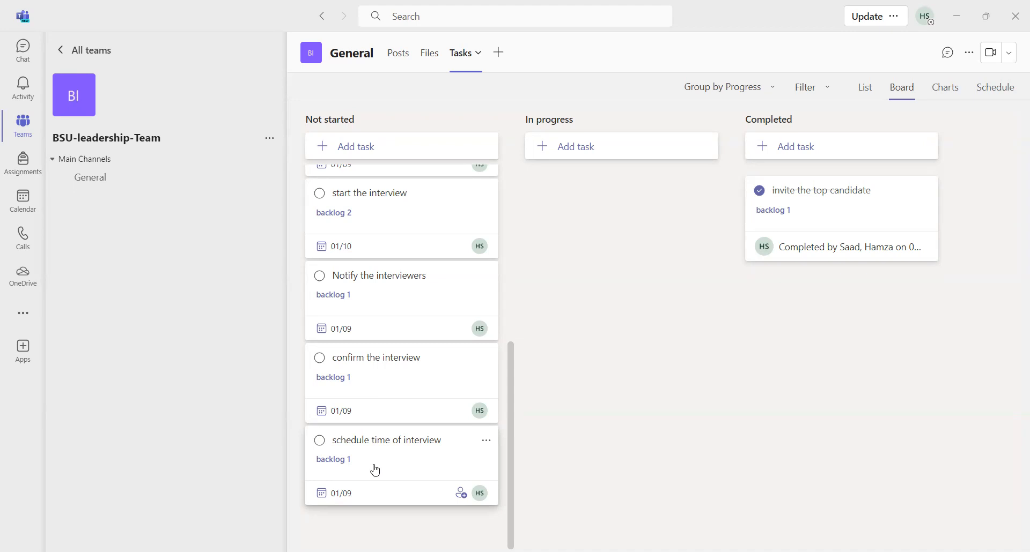
Move "schedule time of interview" and "confirm the interview" through In progress to Completed, and "Notify the interviewers" to In progress.
{"action": "left_click_drag", "start_coordinate": [617, 237], "coordinate": [617, 237]}
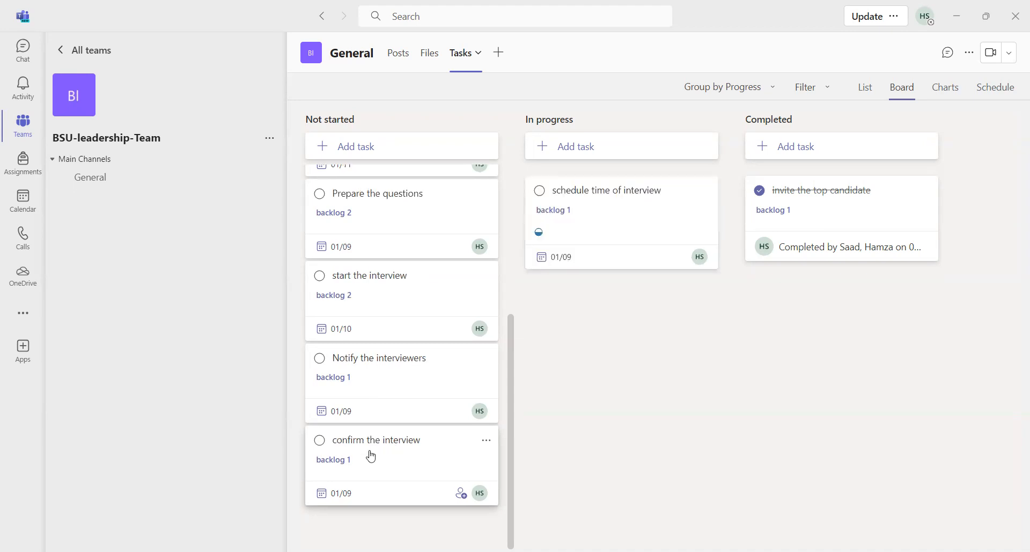
{"action": "left_click_drag", "start_coordinate": [630, 317], "coordinate": [630, 316]}
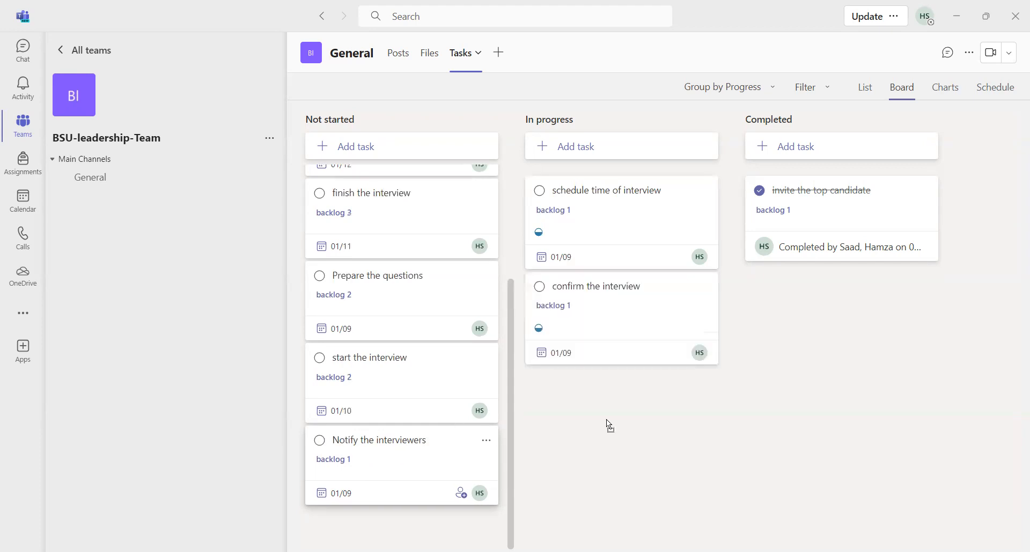
{"action": "left_click_drag", "start_coordinate": [604, 421], "coordinate": [605, 422]}
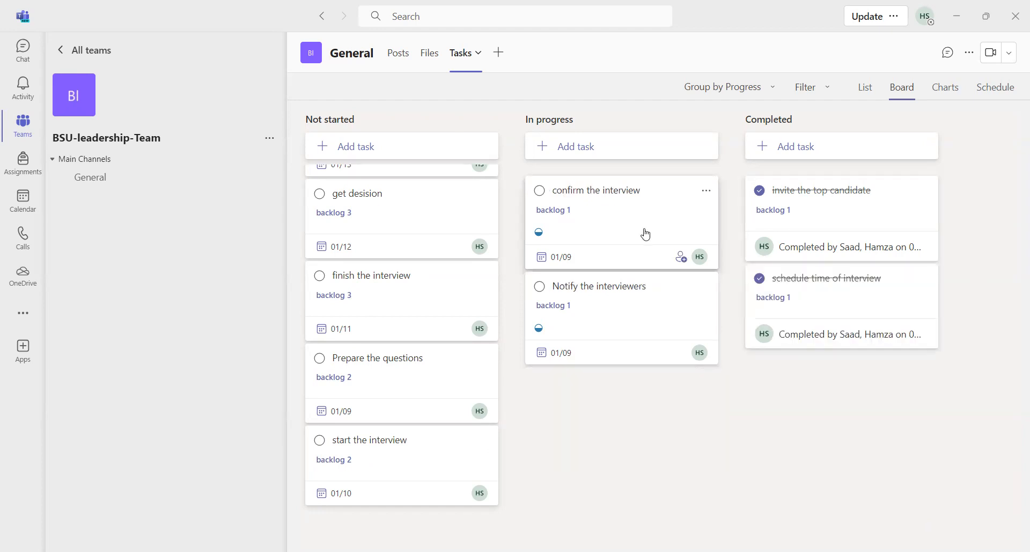
Review the tasks' progress in the January 2024 schedule and in the status and bucket charts, and return to the board.
{"action": "left_click", "coordinate": [998, 89]}
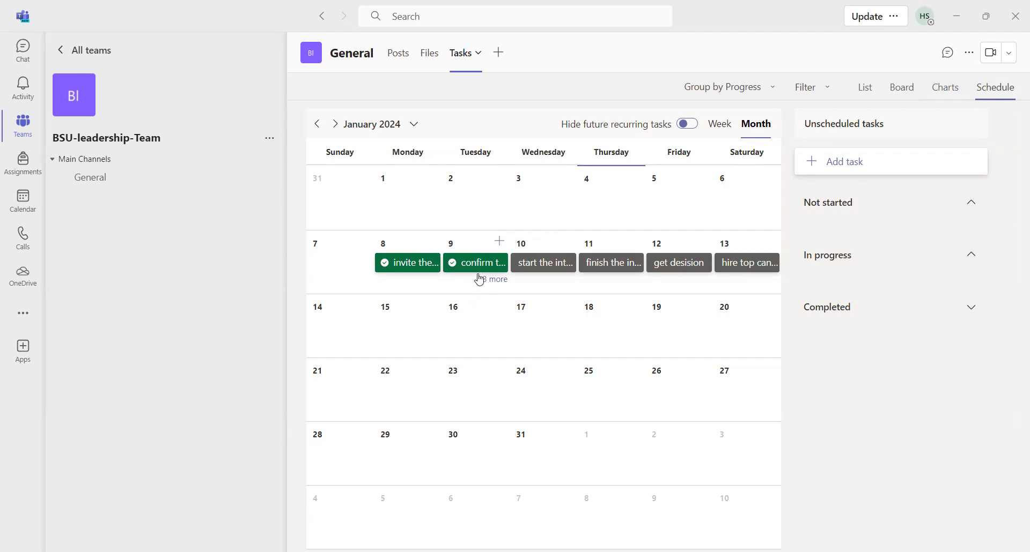
{"action": "left_click", "coordinate": [901, 91]}
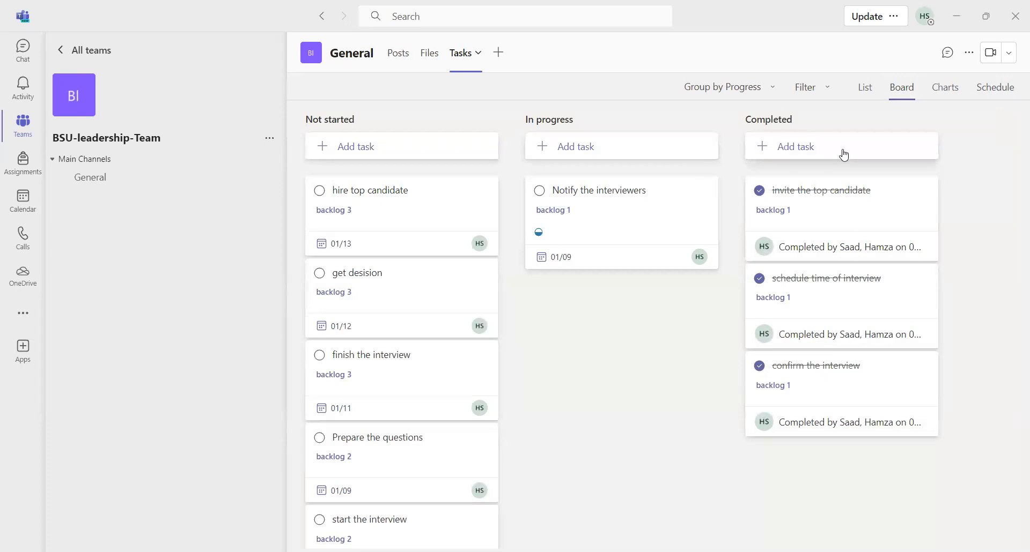
{"action": "left_click", "coordinate": [942, 90]}
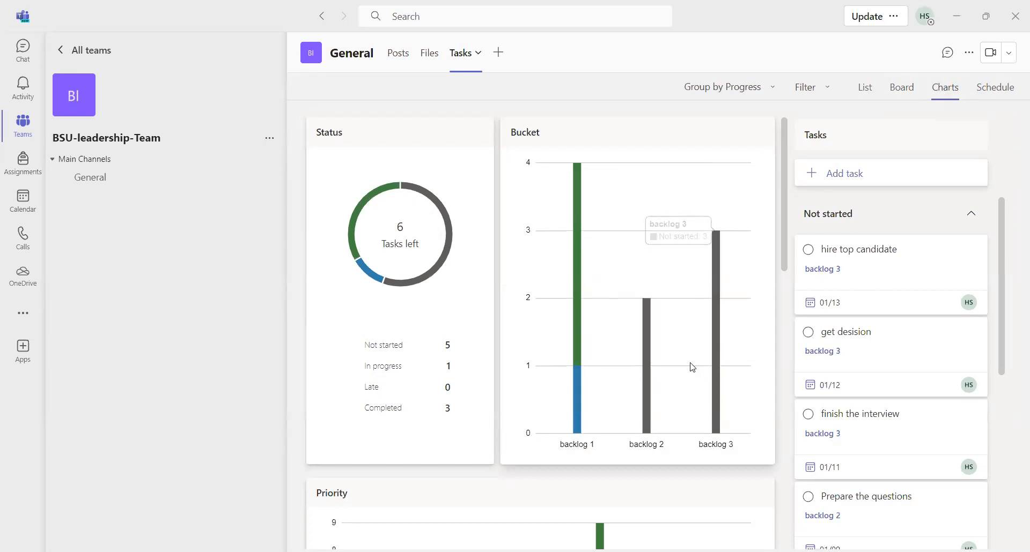
{"action": "left_click", "coordinate": [901, 94]}
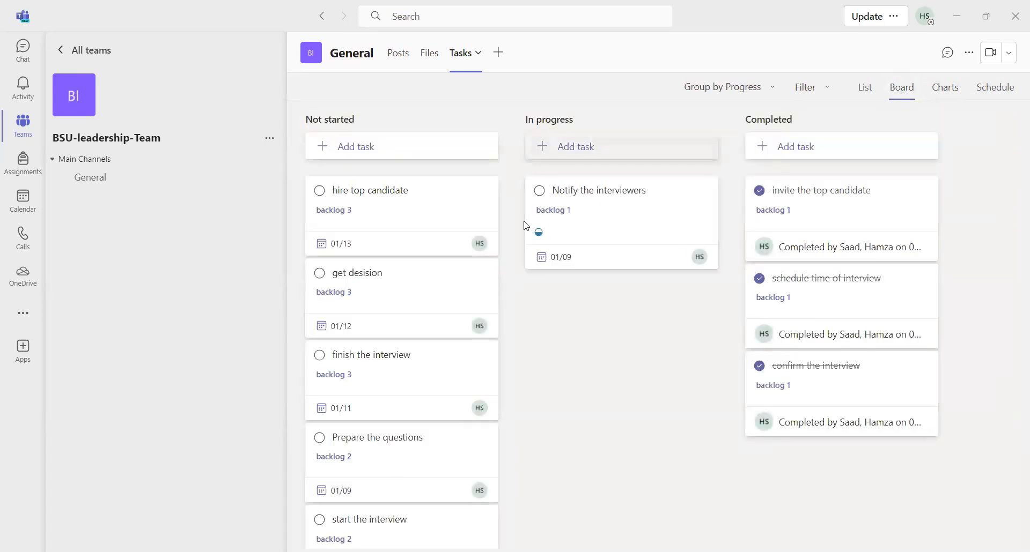
Move "Notify the interviewers" and "start the interview" to Completed, and the other four not-started tasks to In progress.
{"action": "left_click_drag", "start_coordinate": [841, 479], "coordinate": [840, 480]}
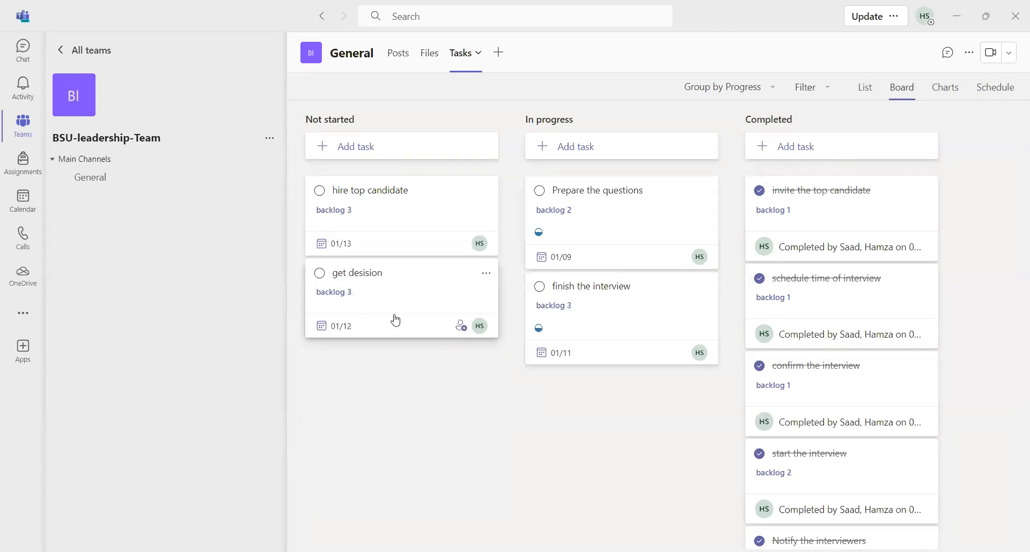
{"action": "left_click_drag", "start_coordinate": [597, 431], "coordinate": [597, 432]}
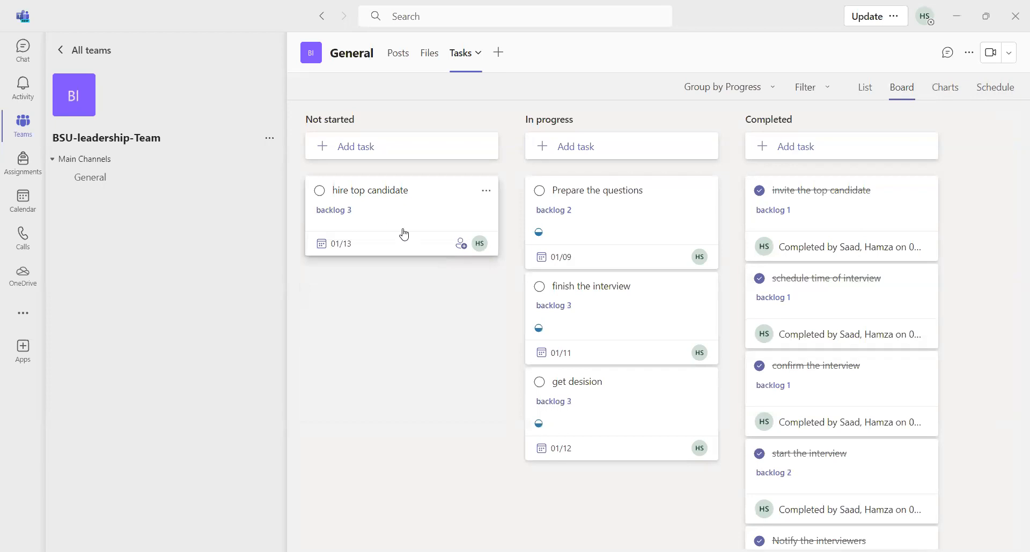
{"action": "left_click_drag", "start_coordinate": [638, 475], "coordinate": [638, 476]}
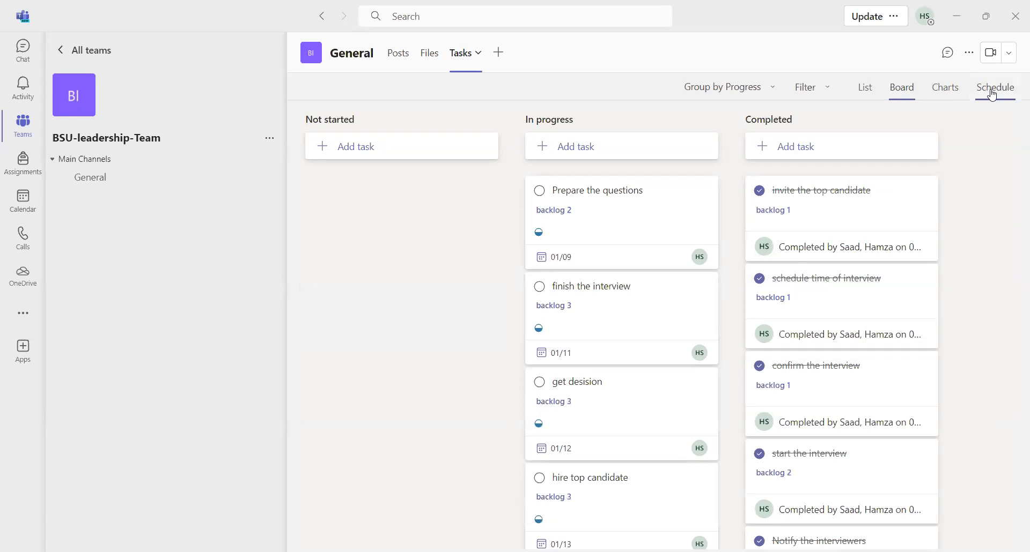
Examine the updated task progress in the charts, the monthly schedule and the list of active tasks.
{"action": "left_click", "coordinate": [944, 87]}
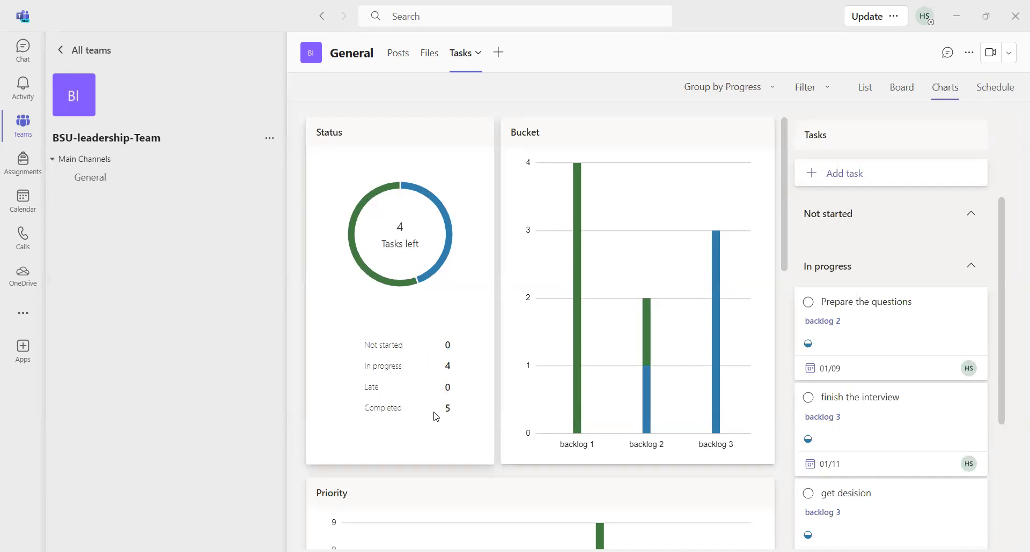
{"action": "left_click", "coordinate": [1002, 86]}
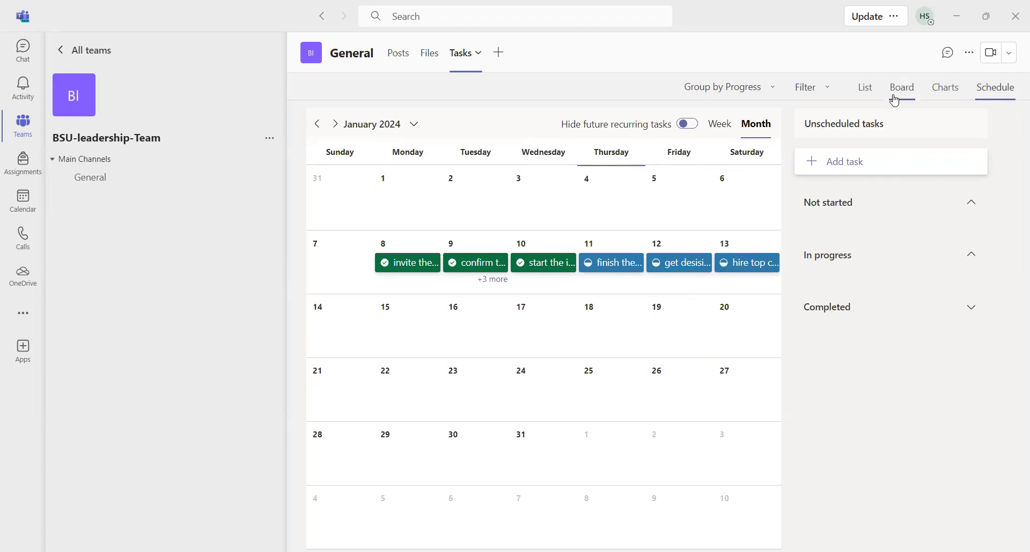
{"action": "left_click", "coordinate": [865, 87]}
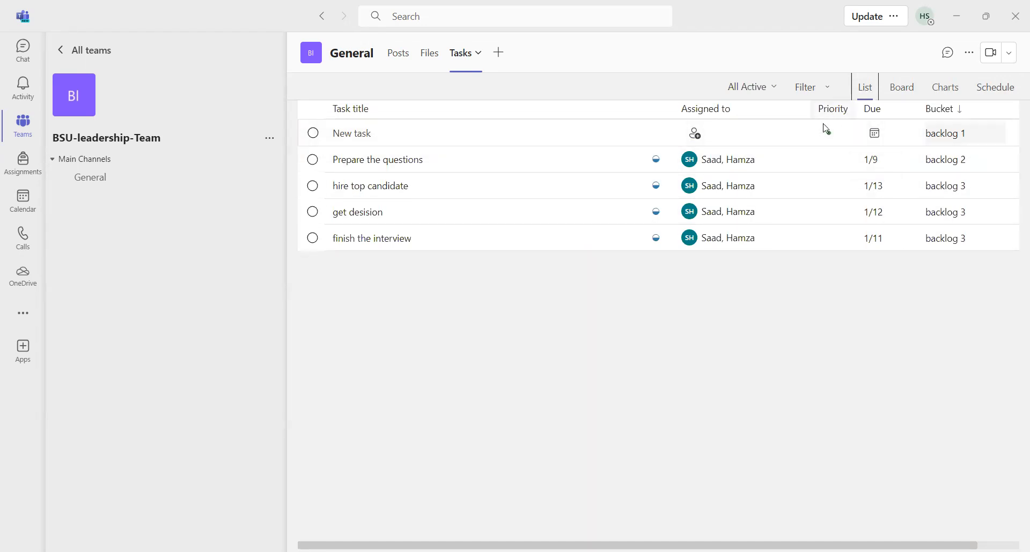
Group the board by bucket and set the "Prepare the questions" task to Urgent priority and Completed progress.
{"action": "left_click", "coordinate": [903, 91]}
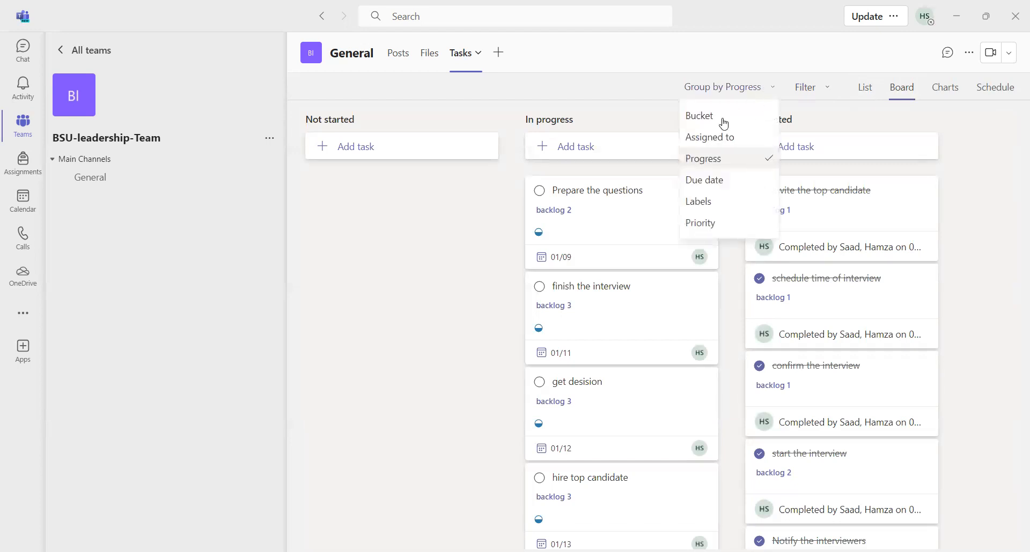
{"action": "left_click", "coordinate": [698, 113]}
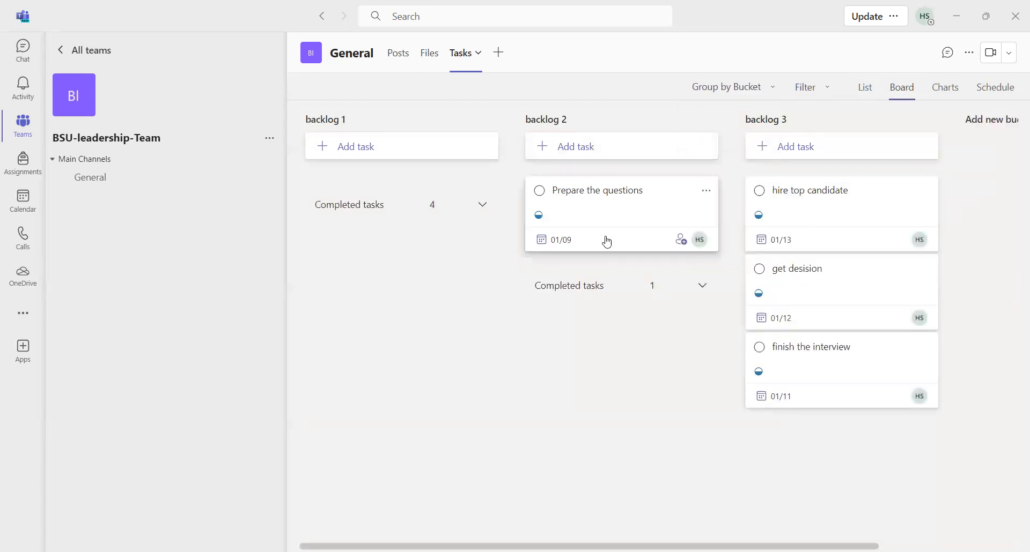
{"action": "left_click", "coordinate": [615, 200]}
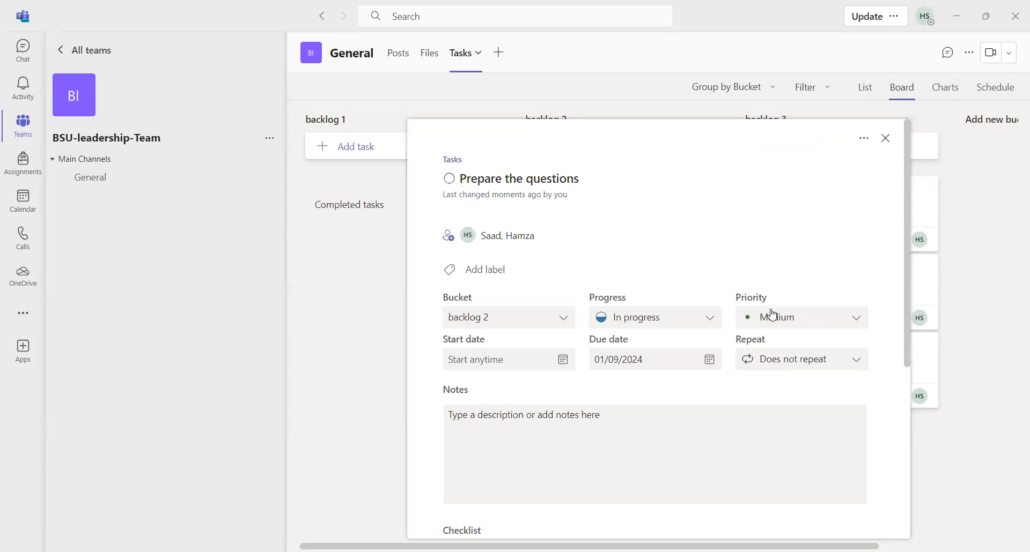
{"action": "left_click", "coordinate": [856, 326]}
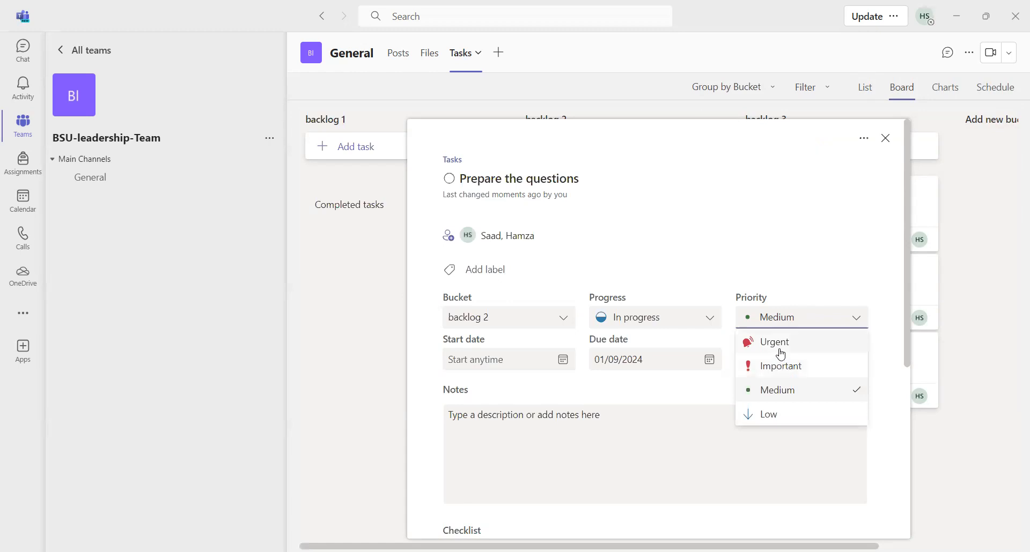
{"action": "left_click", "coordinate": [779, 349]}
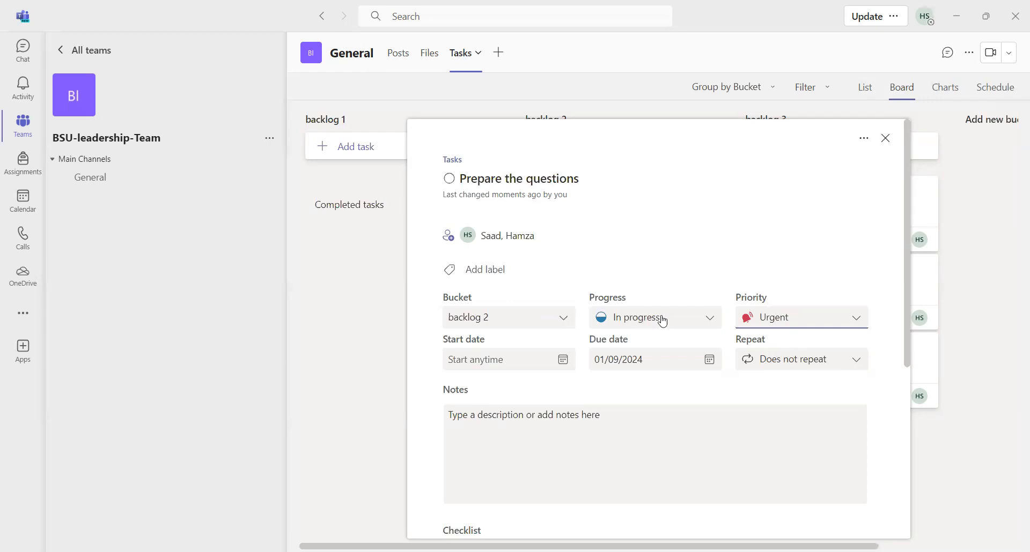
{"action": "left_click", "coordinate": [707, 321]}
{"action": "left_click", "coordinate": [637, 395]}
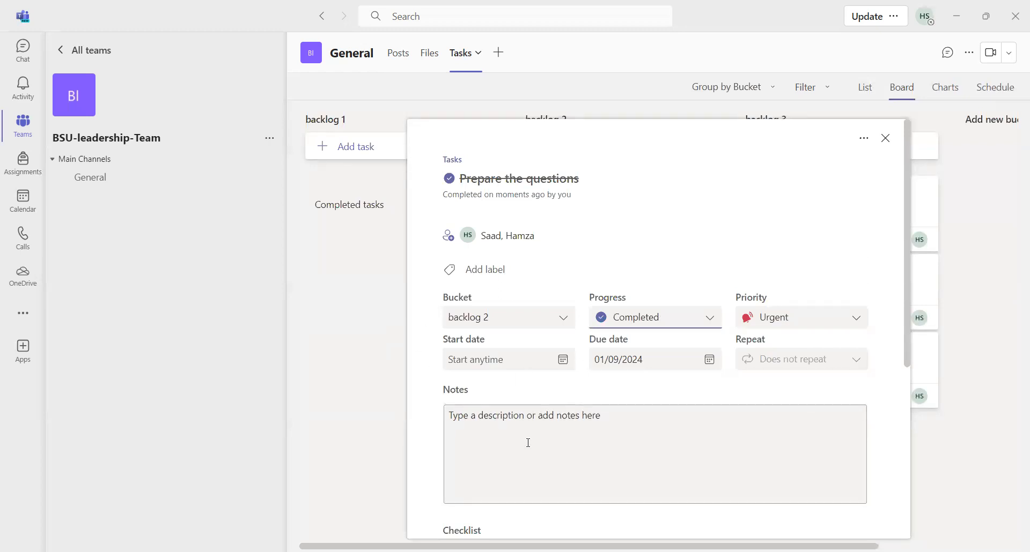
{"action": "left_click", "coordinate": [886, 139]}
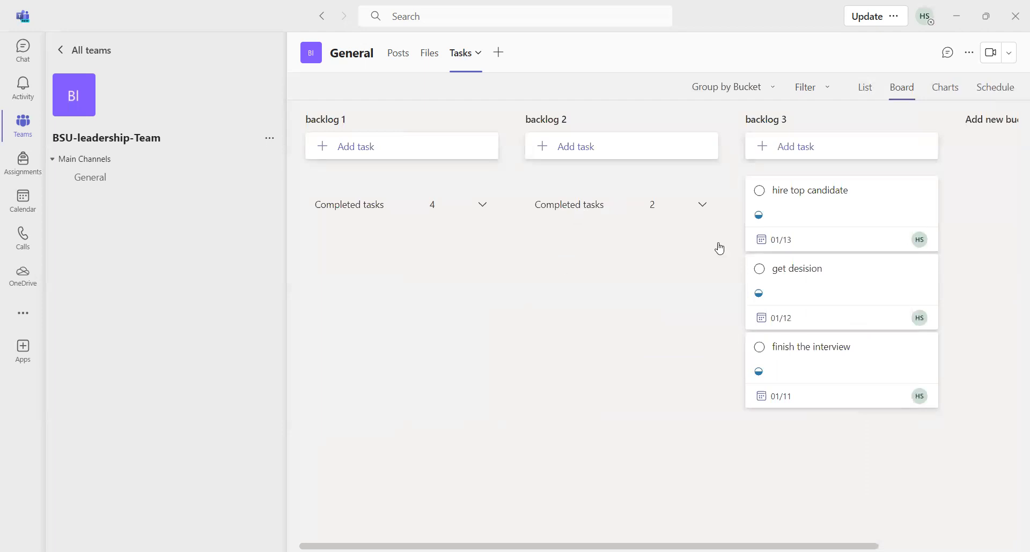
Set the priority of the "finish the interview" task in backlog 3 to Urgent and close its details.
{"action": "left_click", "coordinate": [813, 364]}
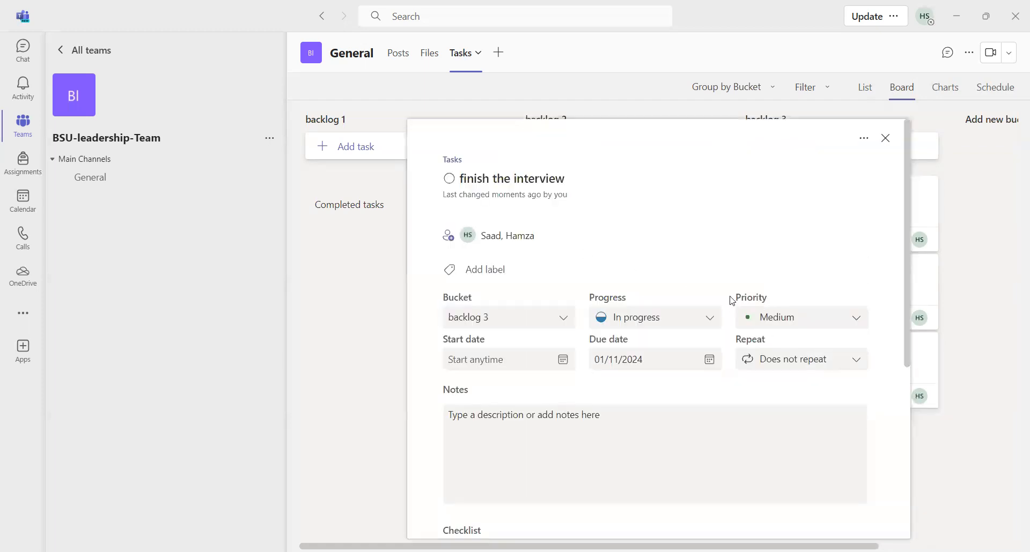
{"action": "left_click", "coordinate": [850, 329]}
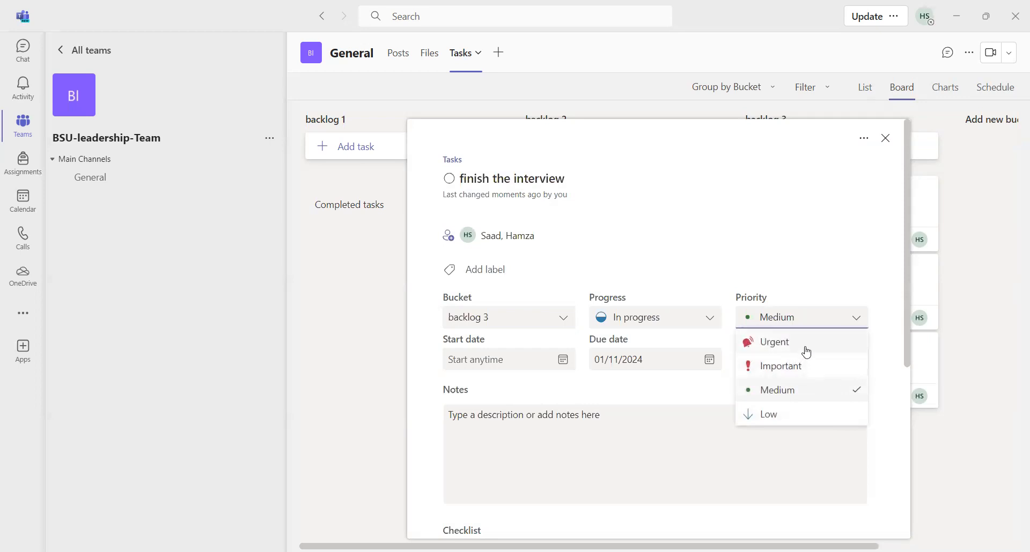
{"action": "left_click", "coordinate": [806, 352]}
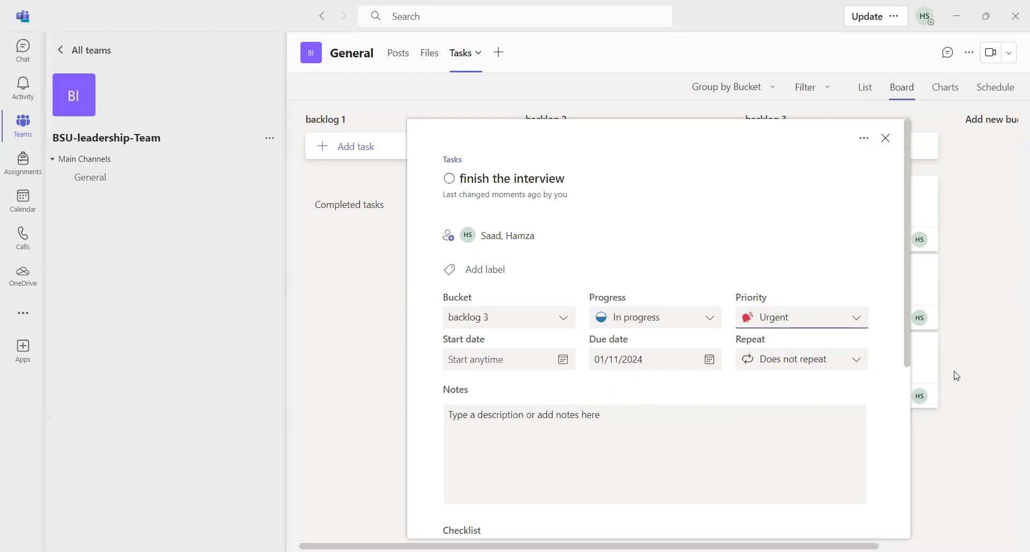
{"action": "left_click_drag", "start_coordinate": [907, 339], "coordinate": [896, 531]}
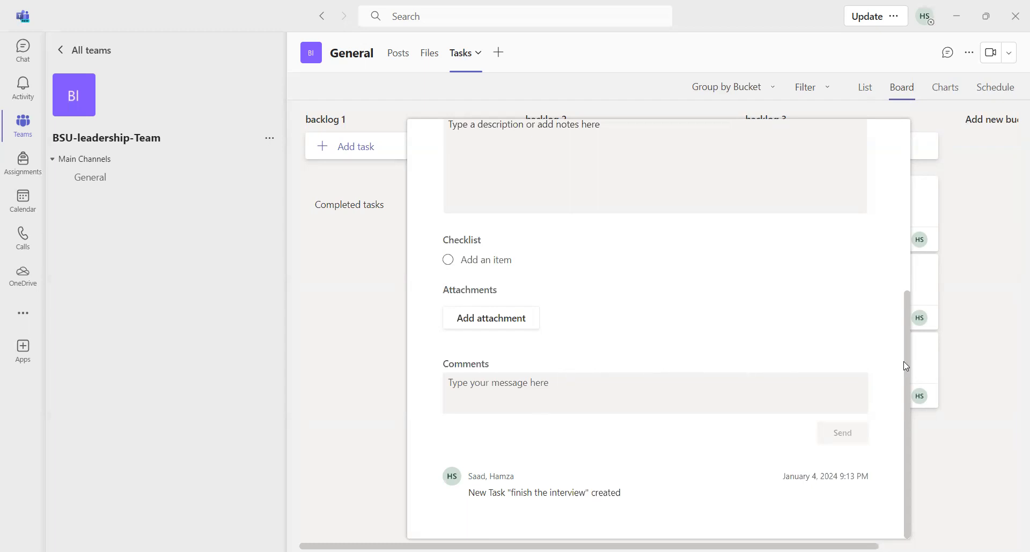
{"action": "left_click_drag", "start_coordinate": [906, 359], "coordinate": [906, 188]}
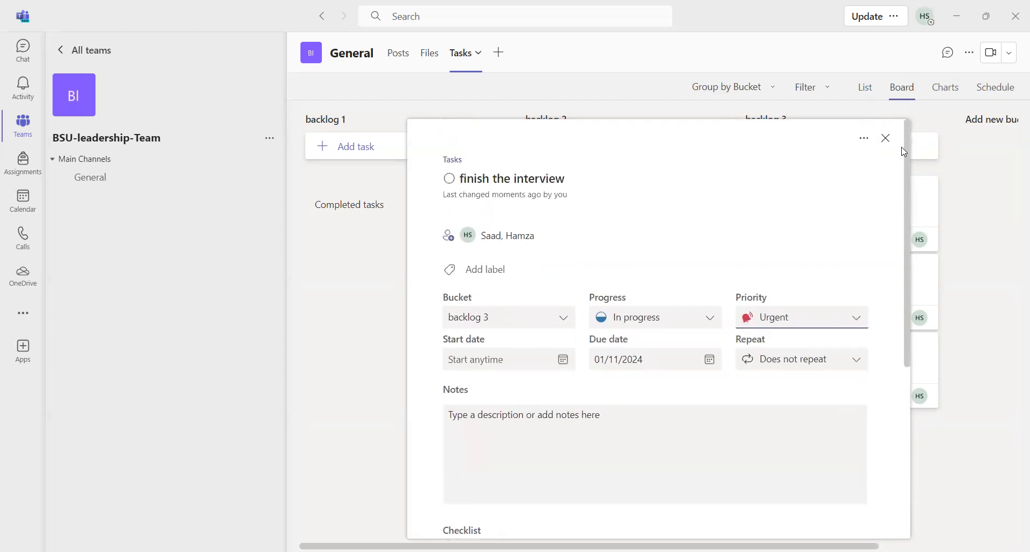
{"action": "left_click", "coordinate": [988, 232]}
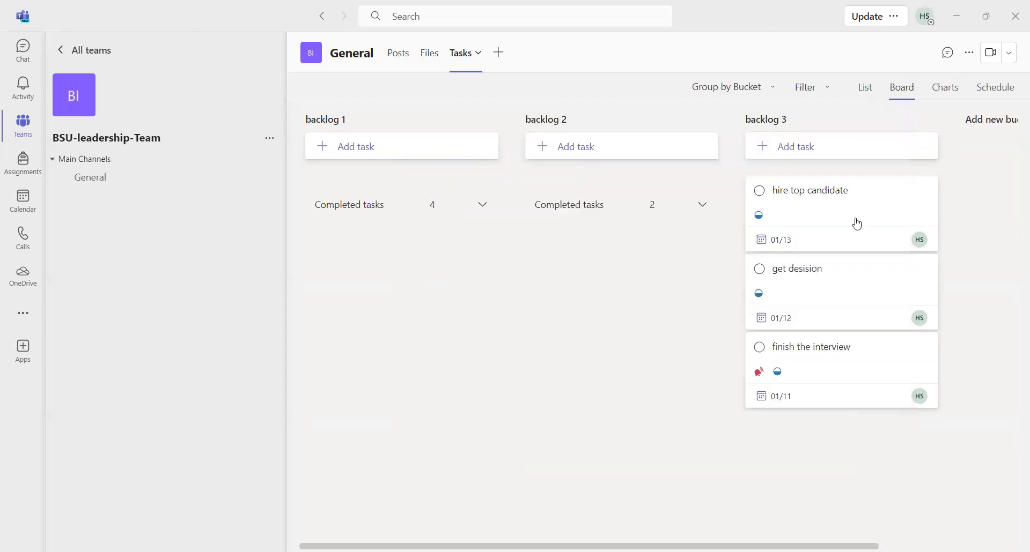
From the task list, open "hire top candidate" and set its priority to Urgent and its progress to Completed.
{"action": "left_click", "coordinate": [865, 90]}
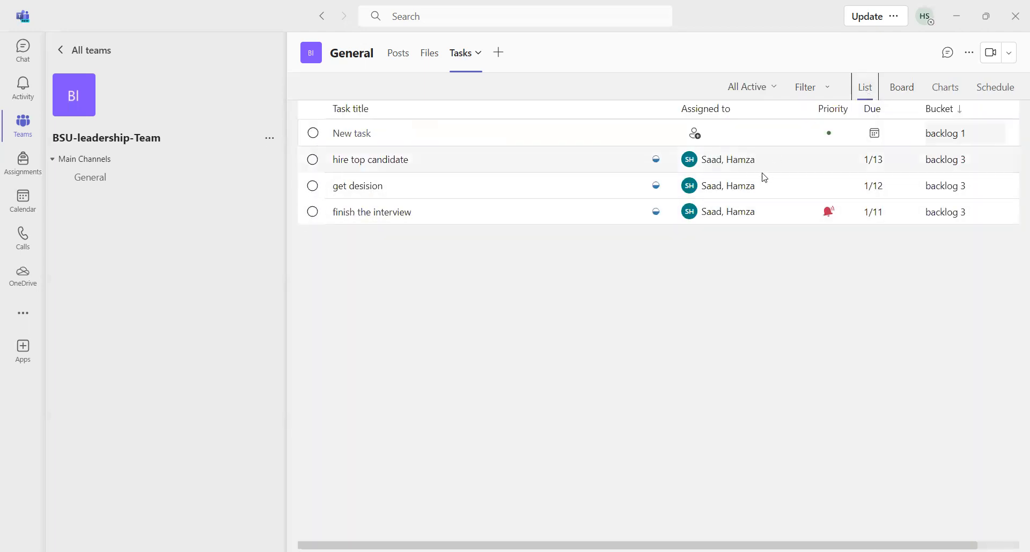
{"action": "left_click", "coordinate": [718, 166]}
{"action": "left_click", "coordinate": [716, 163]}
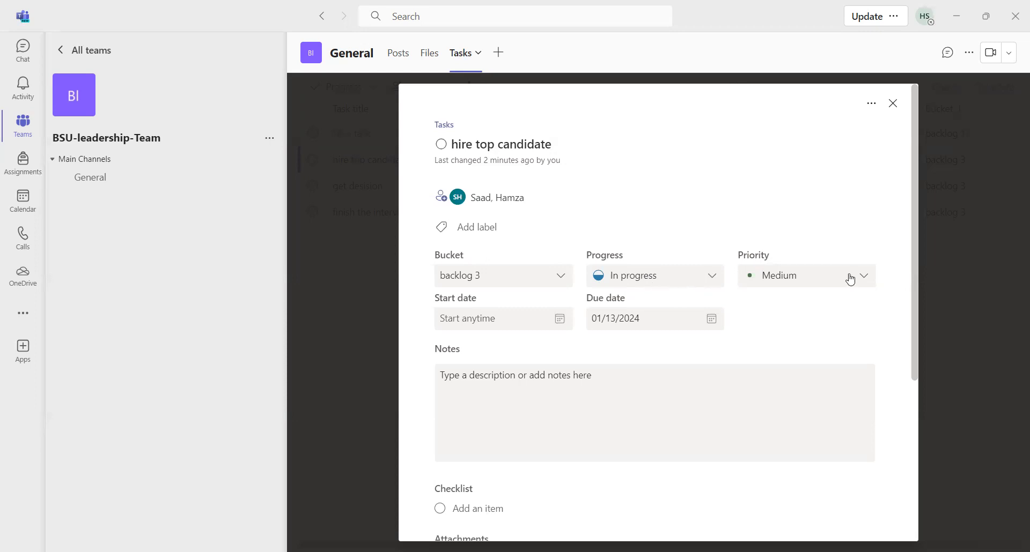
{"action": "left_click", "coordinate": [867, 278]}
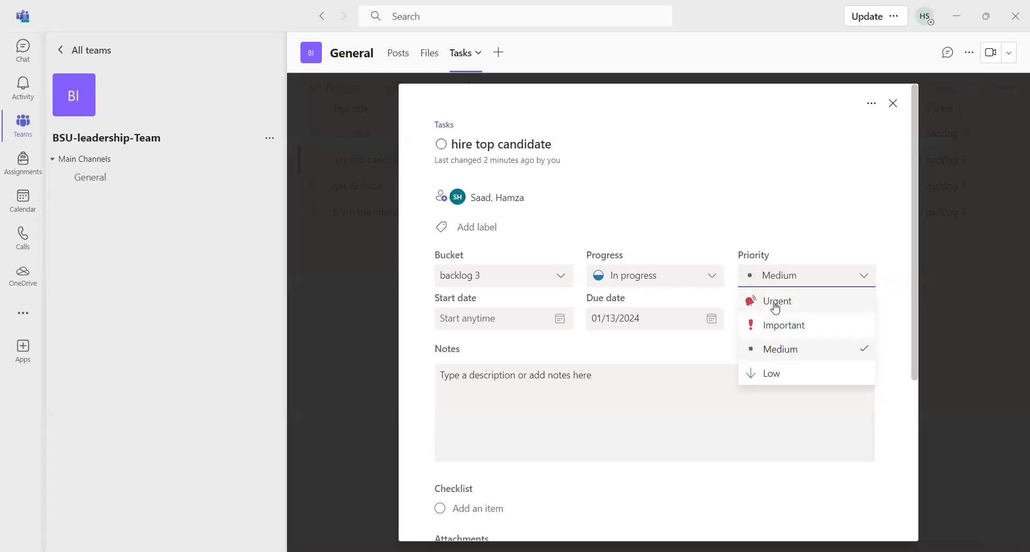
{"action": "left_click", "coordinate": [774, 302]}
{"action": "left_click", "coordinate": [707, 278]}
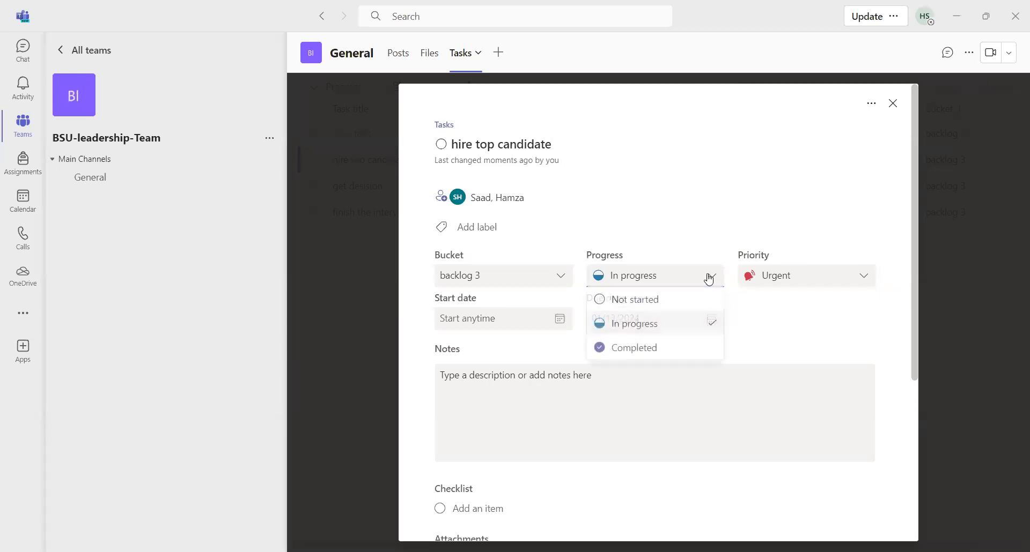
{"action": "left_click", "coordinate": [631, 352]}
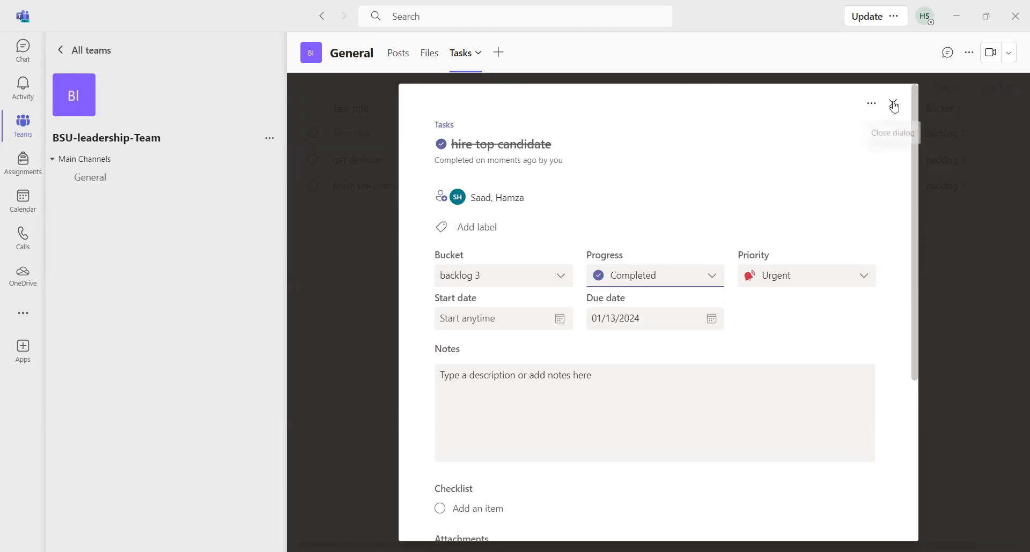
Write the task note "dear manager, I got the process completed and you can find the list of top candidate on your desk".
{"action": "left_click", "coordinate": [460, 388]}
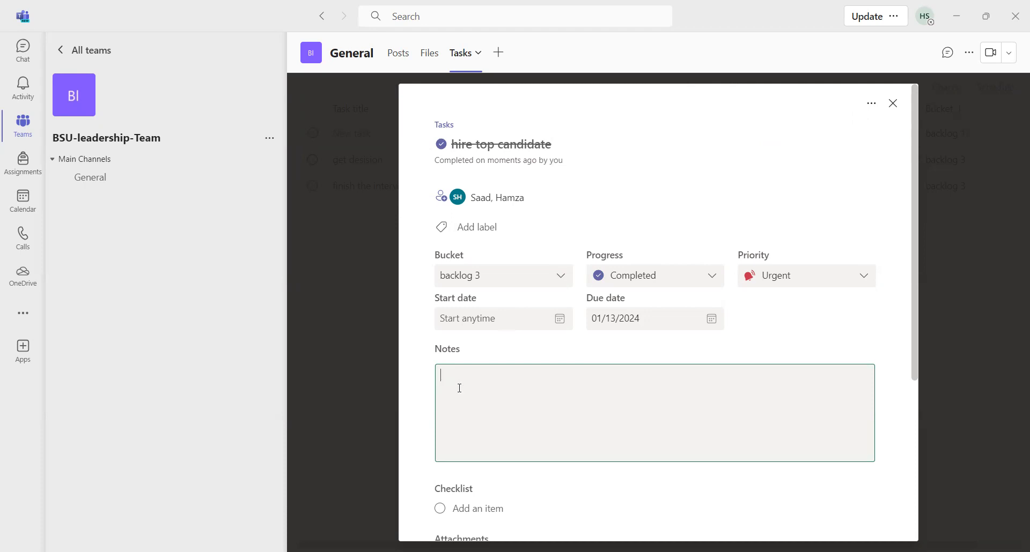
{"action": "type", "text": "dear manager, I got the process "}
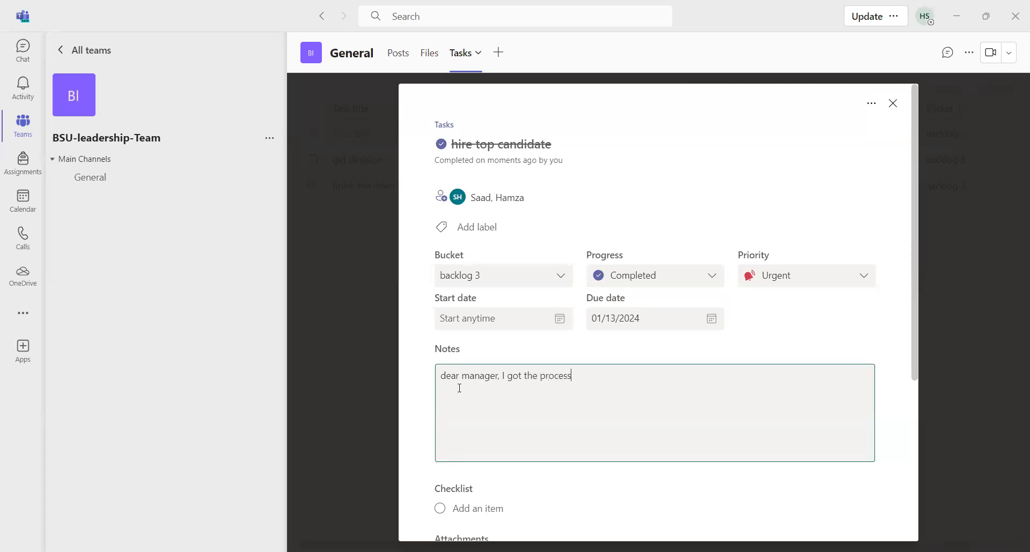
{"action": "type", "text": "completed and it is"}
{"action": "key", "text": "BackSpace"}
{"action": "type", "text": "d you can find th"}
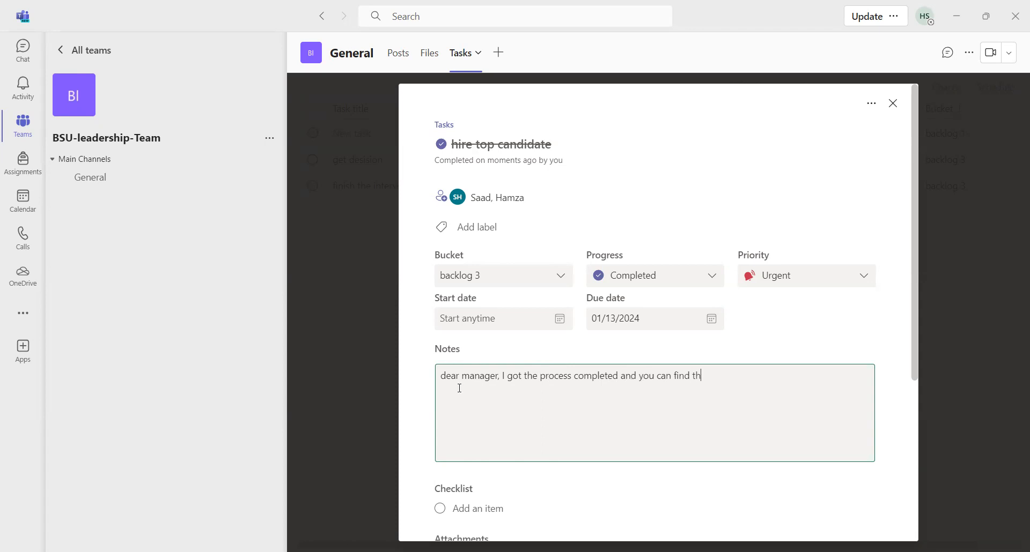
{"action": "type", "text": "e list of top candidate on"}
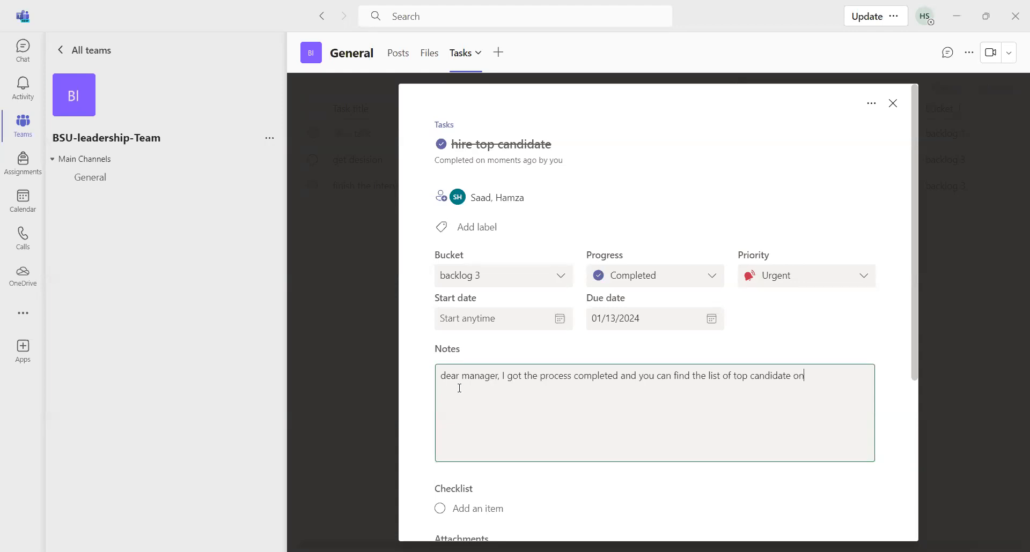
{"action": "type", "text": " your desk"}
End the note with the correctly spelled closing "Regards" after a blank line, and close the task details.
{"action": "key", "text": "Return"}
{"action": "key", "text": "Return"}
{"action": "type", "text": "Regrads"}
{"action": "right_click", "coordinate": [459, 403]}
{"action": "left_click", "coordinate": [472, 258]}
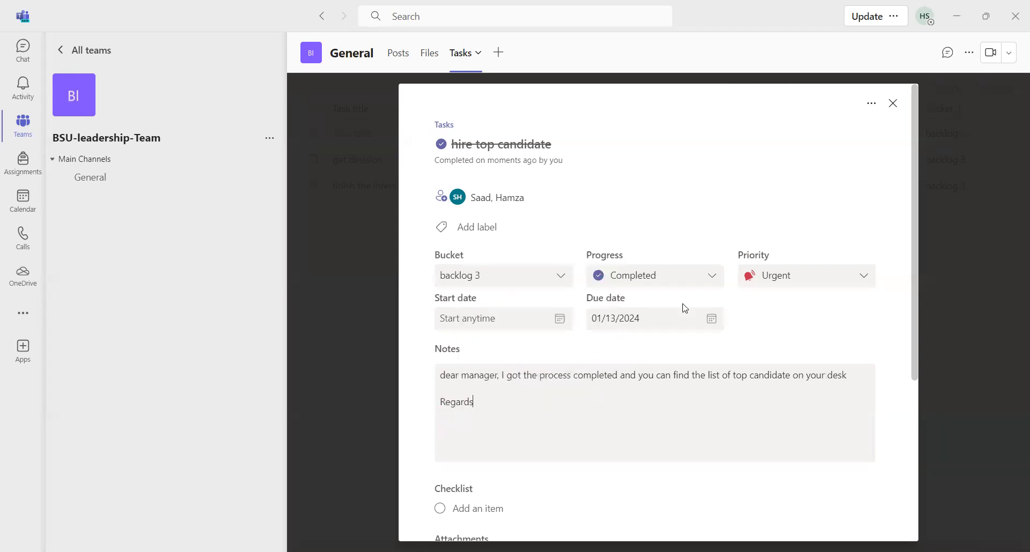
{"action": "left_click", "coordinate": [892, 103]}
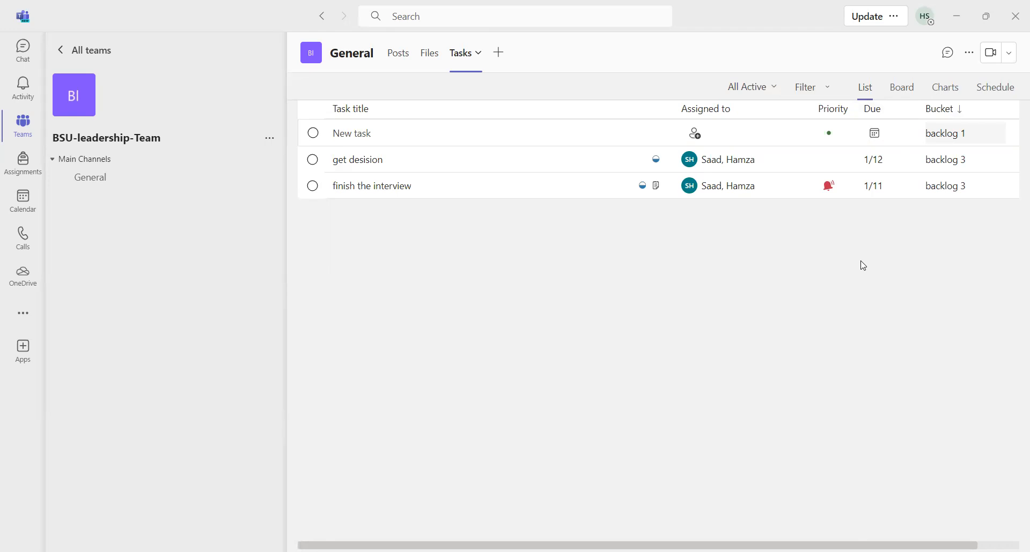
Group the board by progress and move "finish the interview" and "get desision" from In progress to Completed.
{"action": "left_click", "coordinate": [946, 95]}
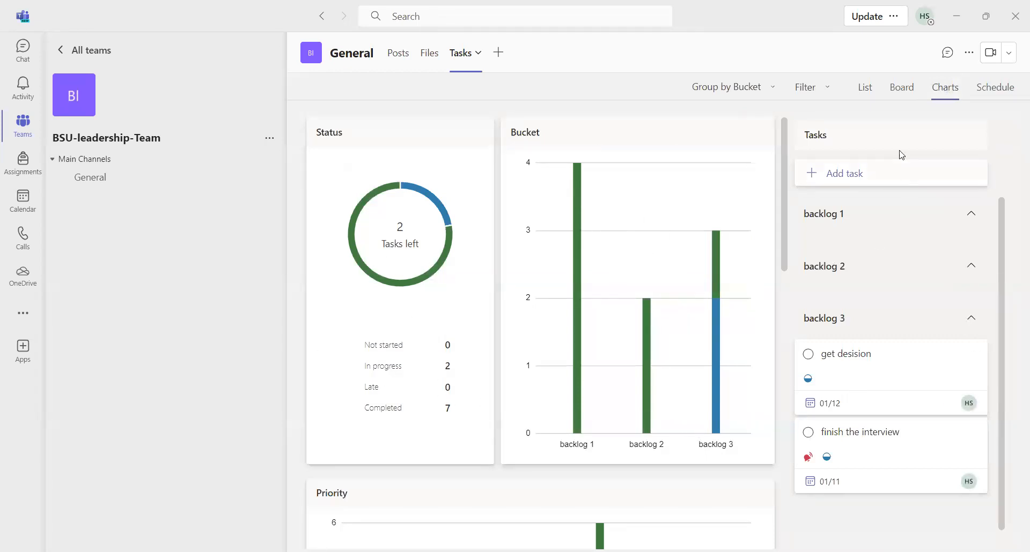
{"action": "left_click", "coordinate": [897, 96]}
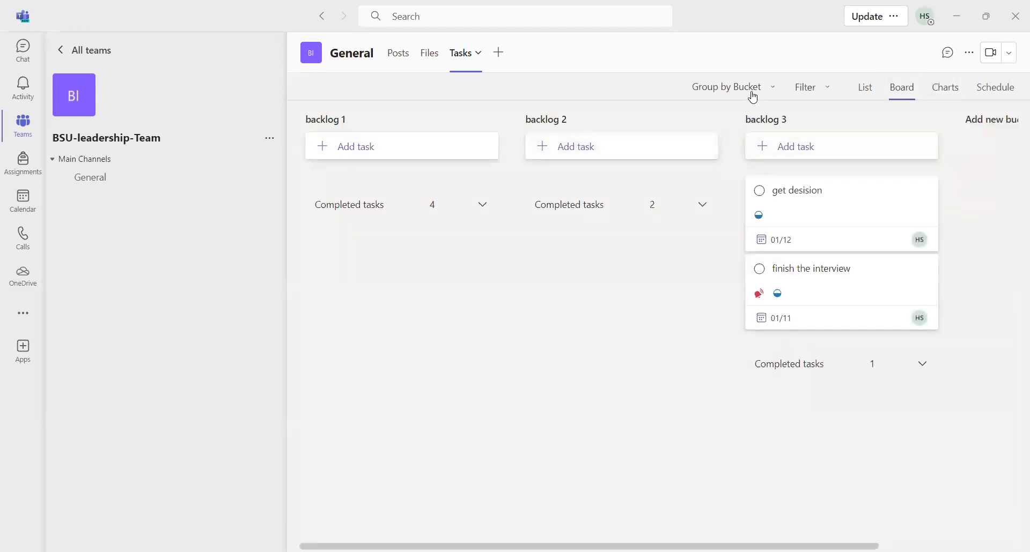
{"action": "left_click", "coordinate": [771, 91]}
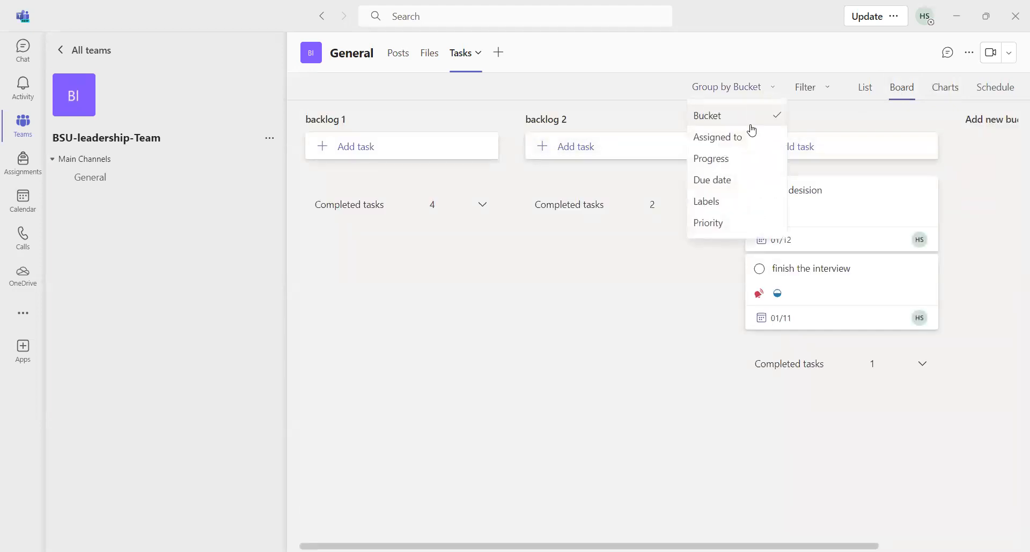
{"action": "left_click", "coordinate": [723, 162]}
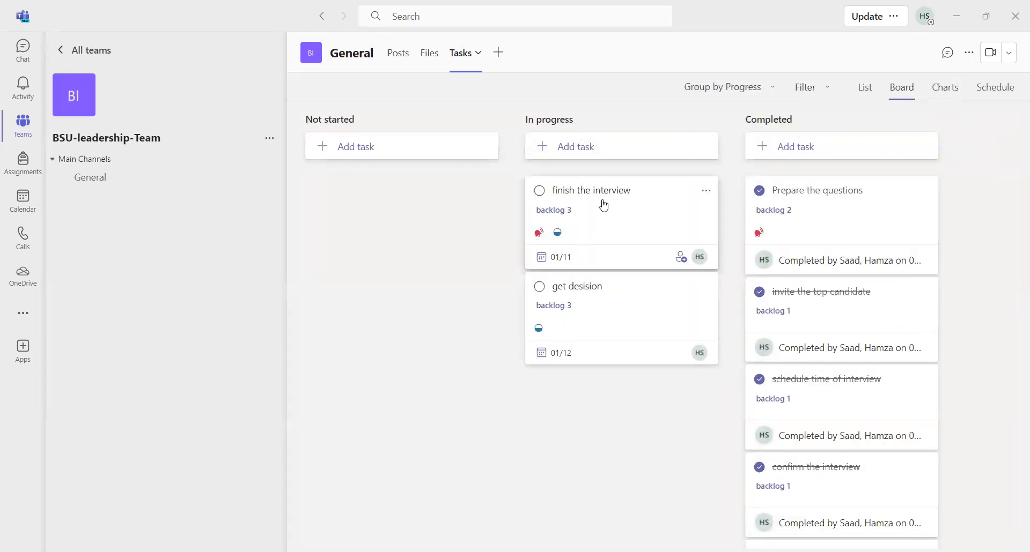
{"action": "left_click_drag", "start_coordinate": [636, 193], "coordinate": [781, 211]}
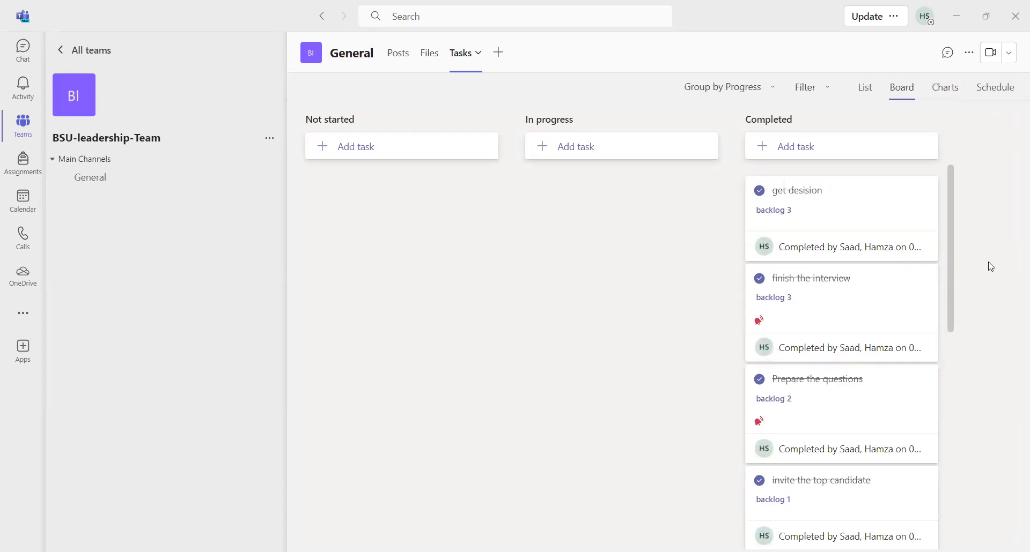
Review the completed tasks on the board, in the monthly schedule and in the charts, ending on the board.
{"action": "scroll", "coordinate": [952, 220], "scroll_direction": "down", "scroll_amount": 7}
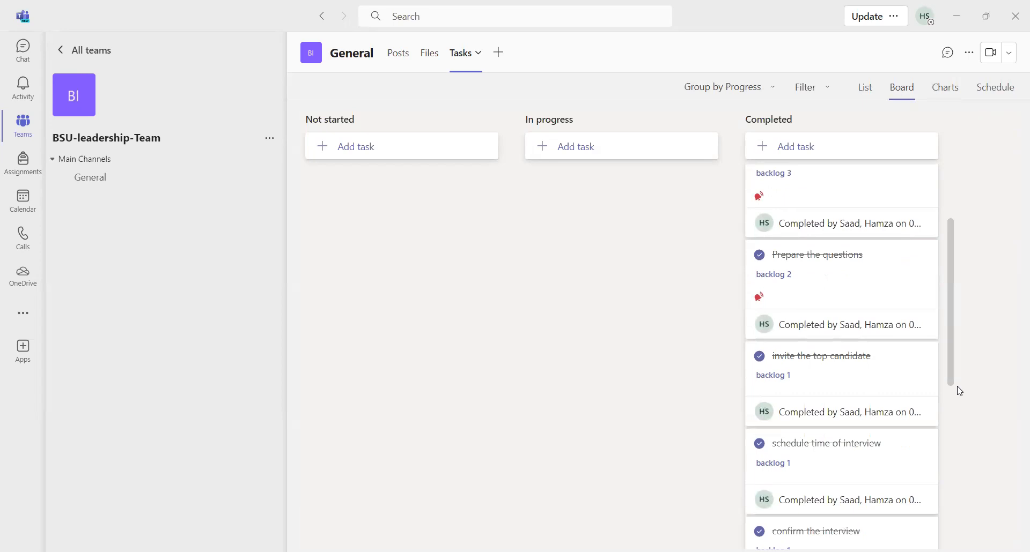
{"action": "scroll", "coordinate": [952, 220], "scroll_direction": "up", "scroll_amount": 5}
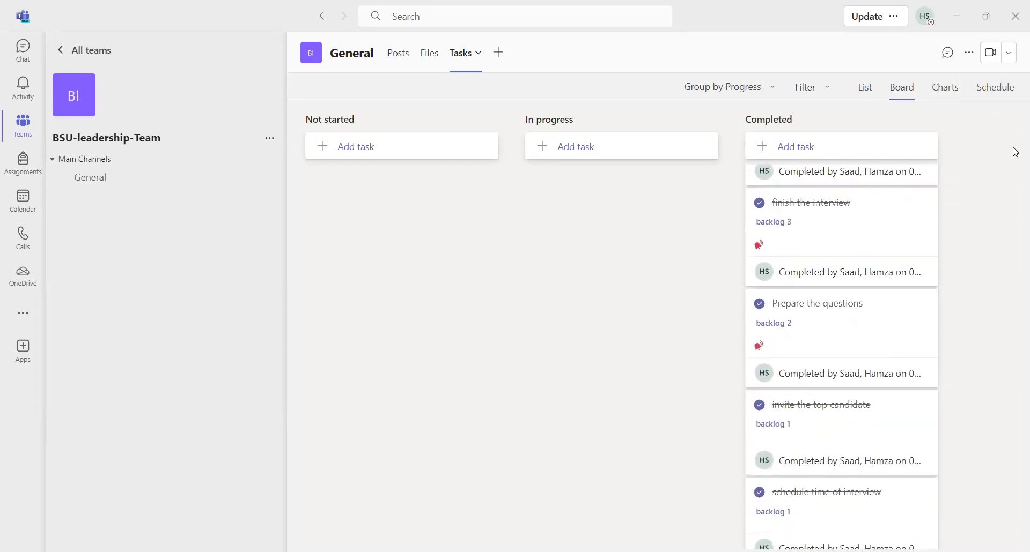
{"action": "left_click", "coordinate": [1010, 92]}
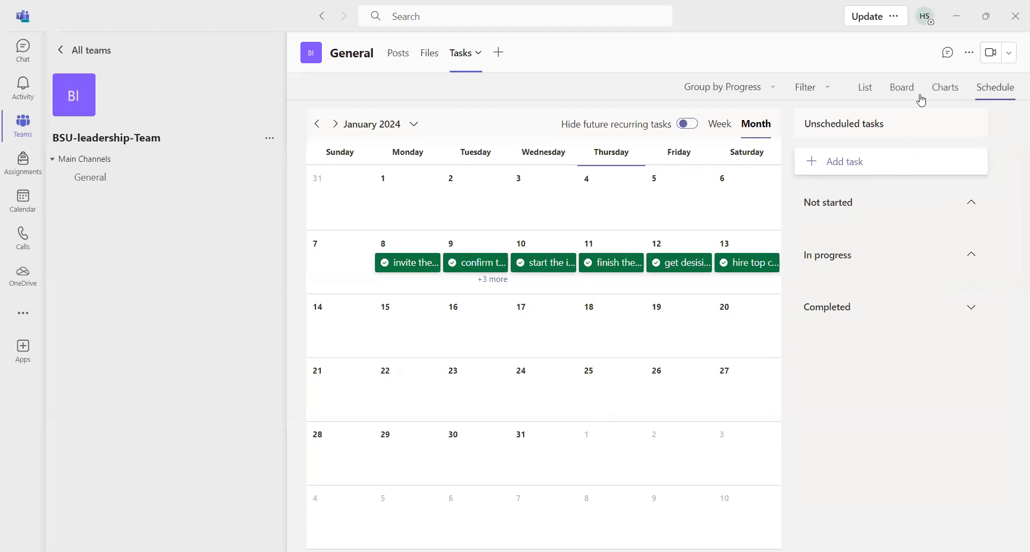
{"action": "left_click", "coordinate": [901, 86]}
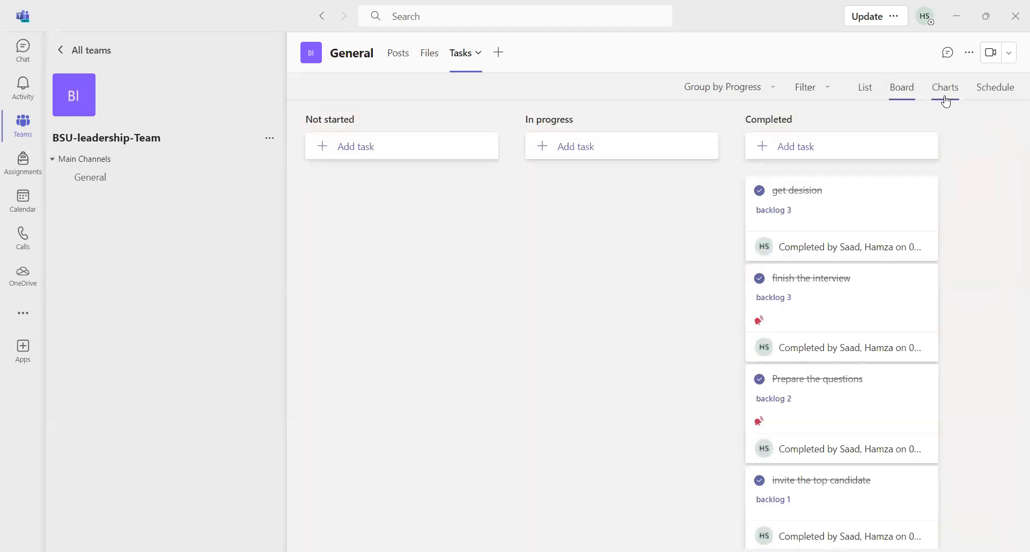
{"action": "left_click", "coordinate": [945, 92]}
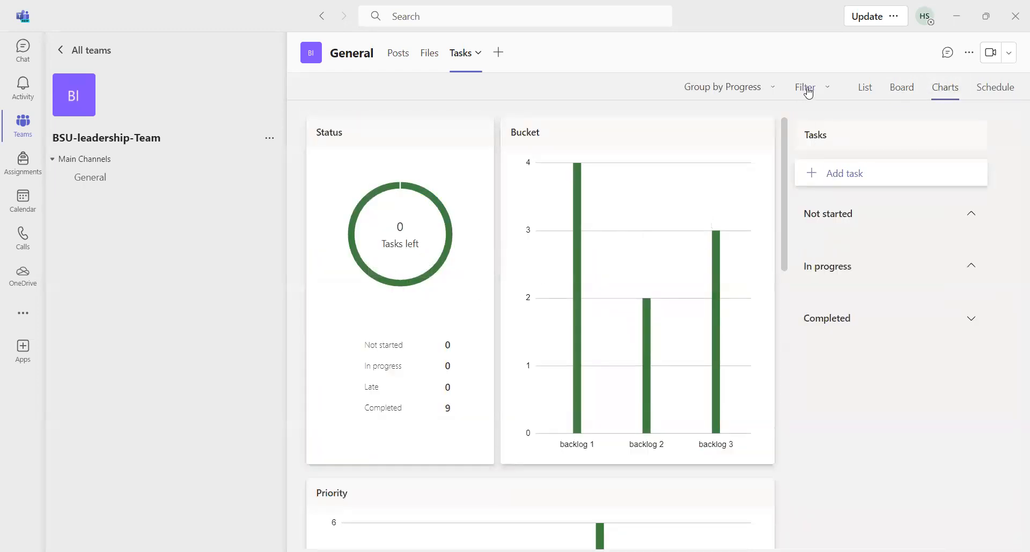
{"action": "left_click", "coordinate": [910, 93]}
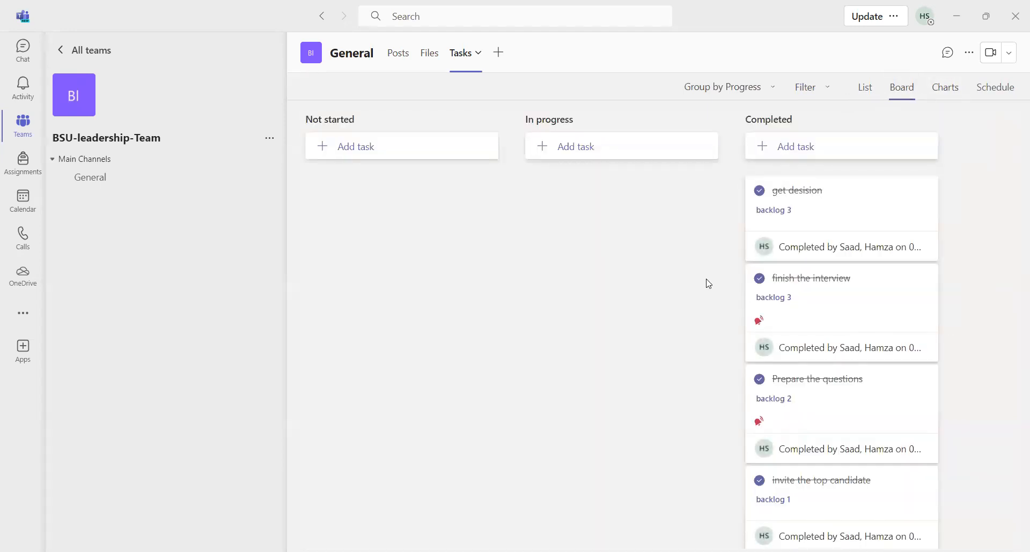